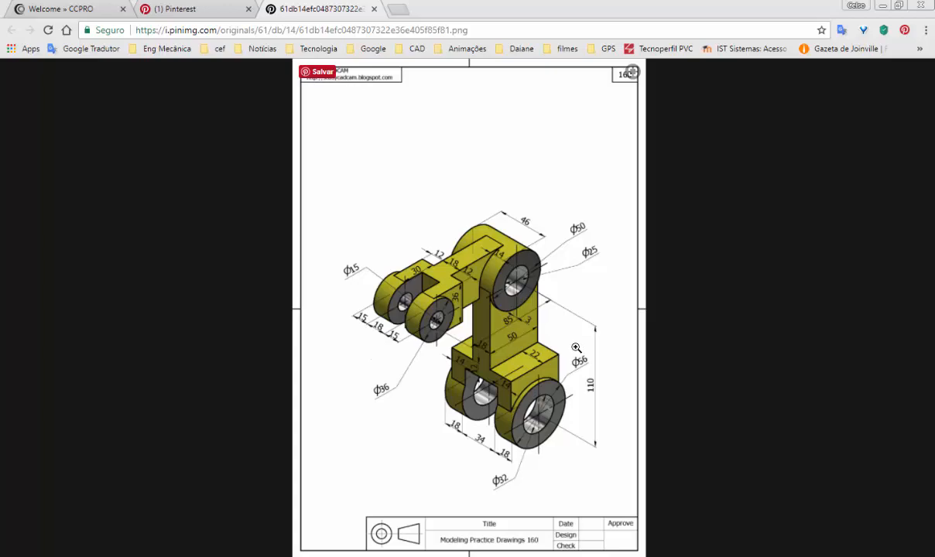
# Step: Switch from the browser drawing to SOLIDWORKS and create a new part document from the Peça template
pyautogui.click(434, 556)
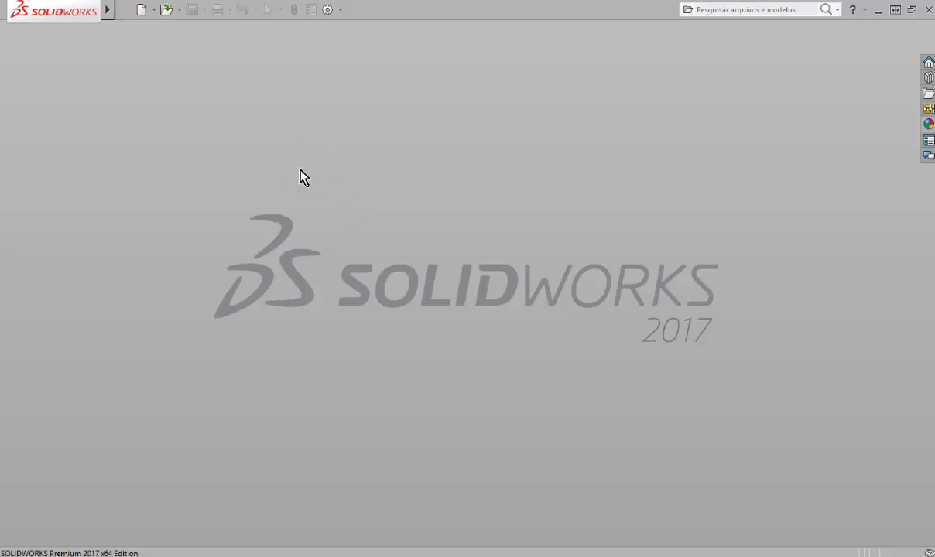
pyautogui.click(142, 14)
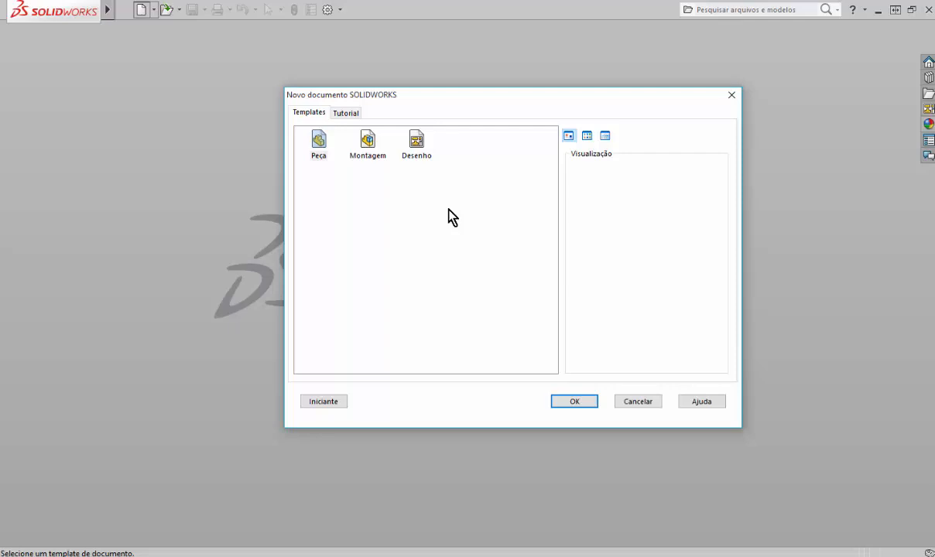
pyautogui.click(319, 146)
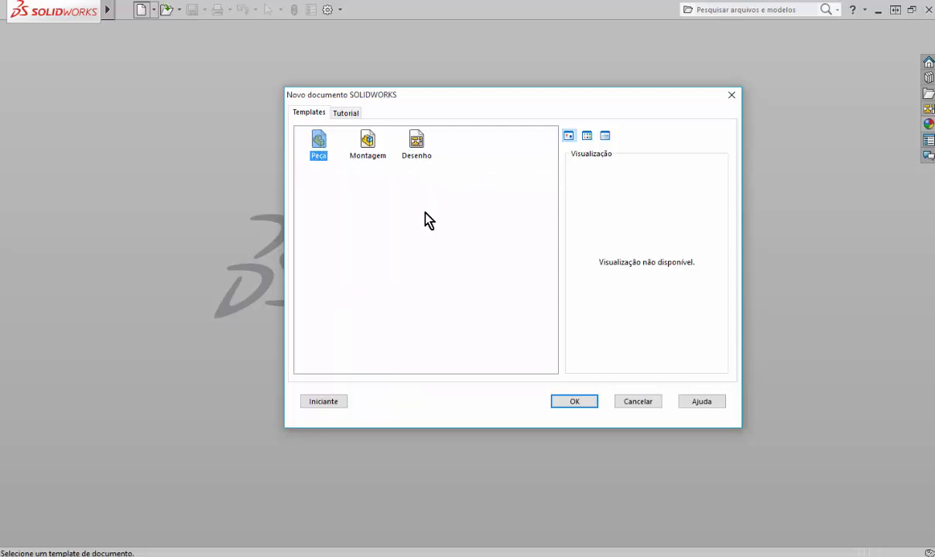
pyautogui.click(367, 149)
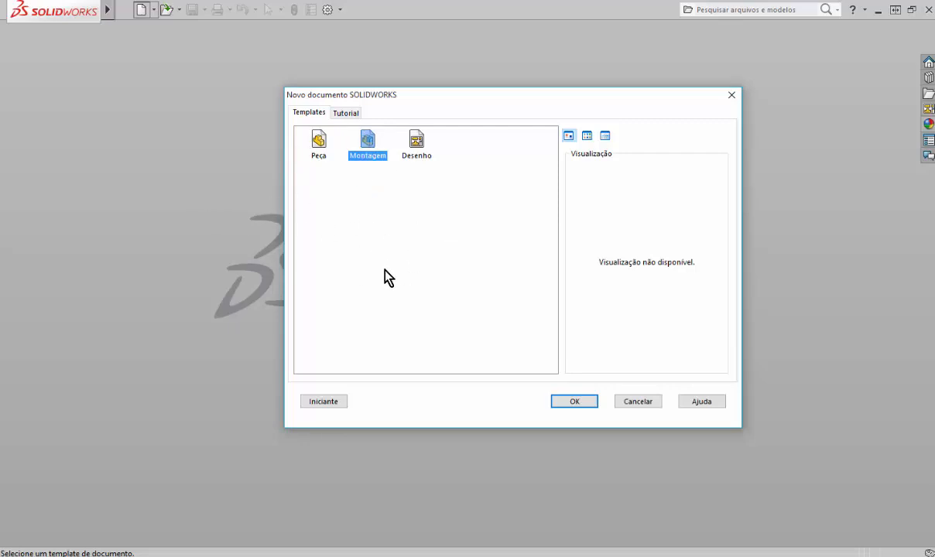
pyautogui.click(320, 147)
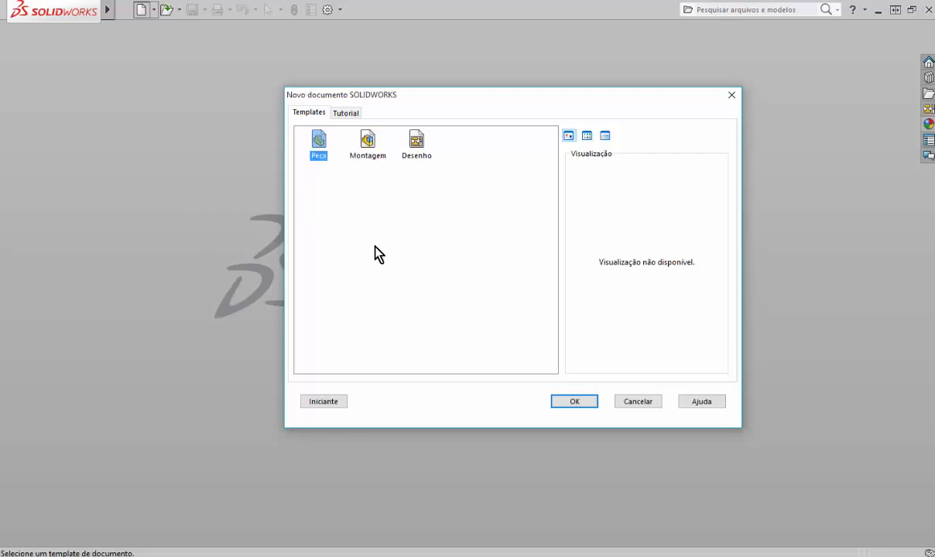
pyautogui.click(414, 158)
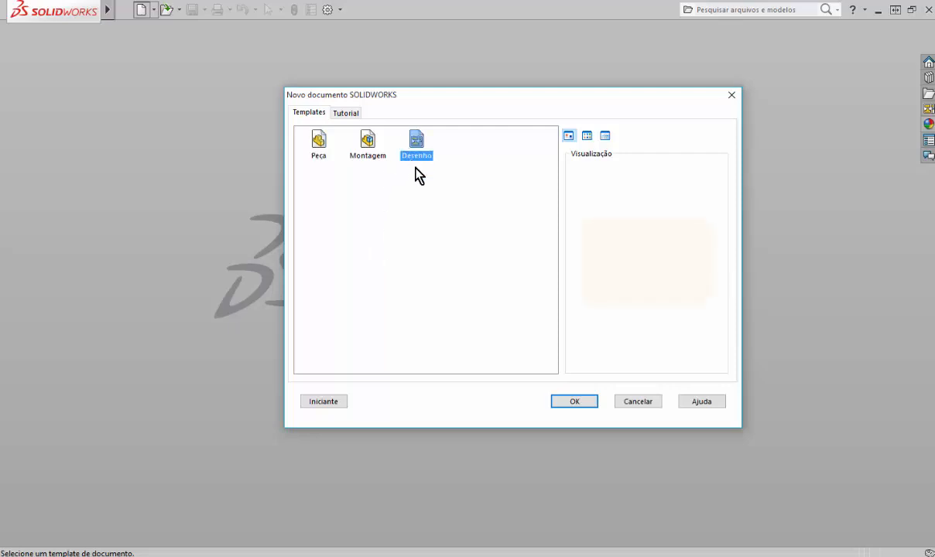
pyautogui.click(323, 155)
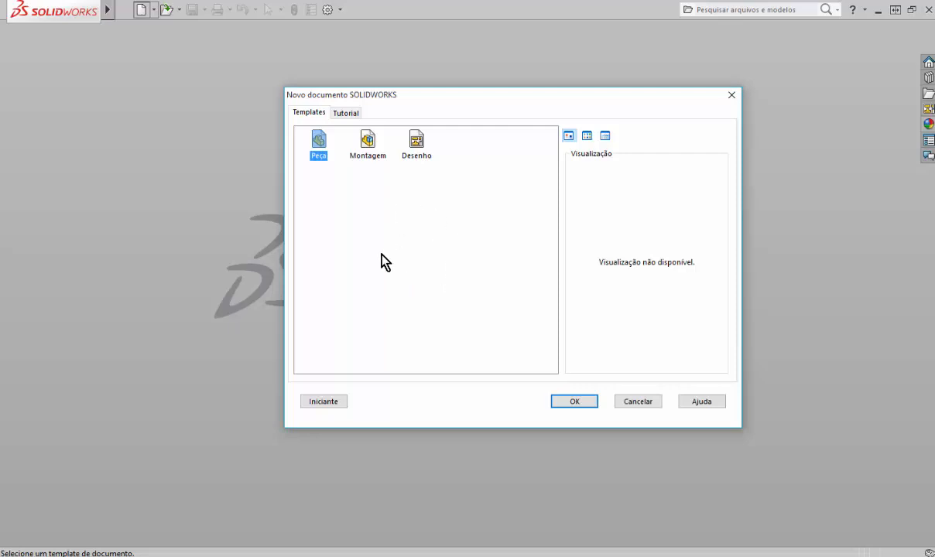
pyautogui.click(362, 145)
pyautogui.click(319, 143)
pyautogui.click(579, 402)
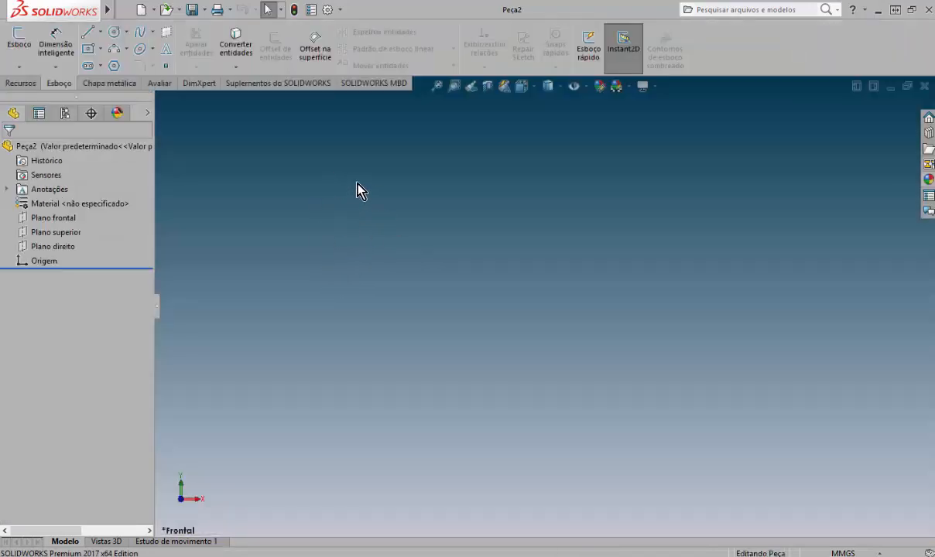
# Step: Review the General (Geral) and Sketch (Esboço) pages of the system options, and close the options
pyautogui.click(326, 11)
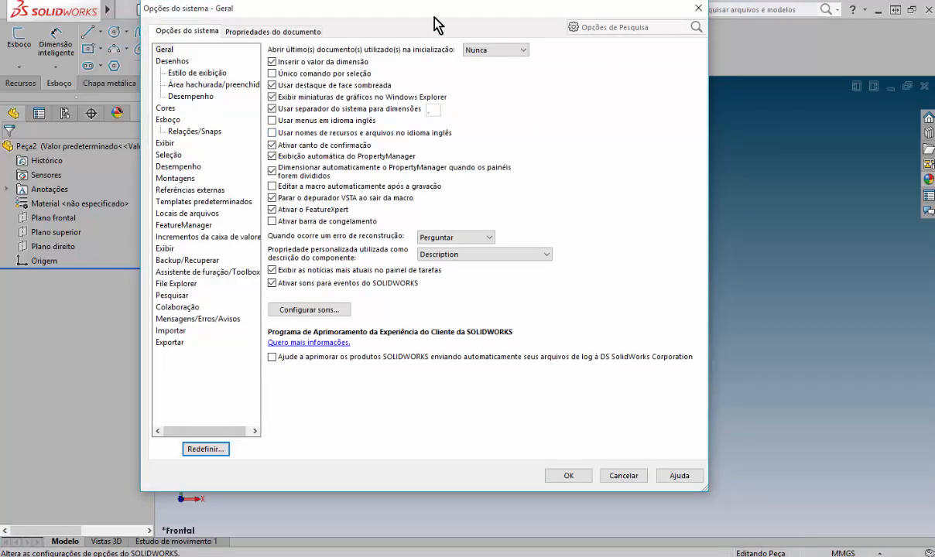
pyautogui.moveTo(436, 11); pyautogui.dragTo(482, 49)
pyautogui.click(210, 88)
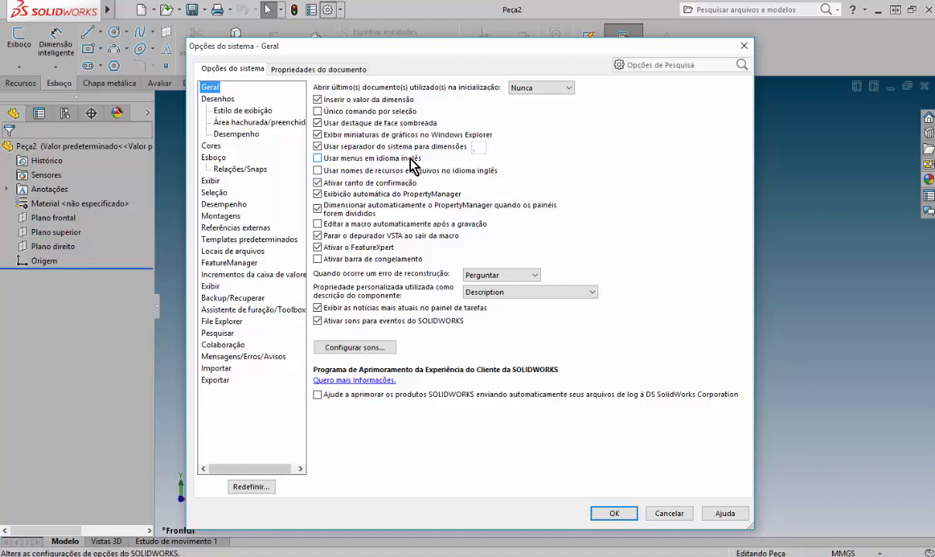
pyautogui.click(215, 159)
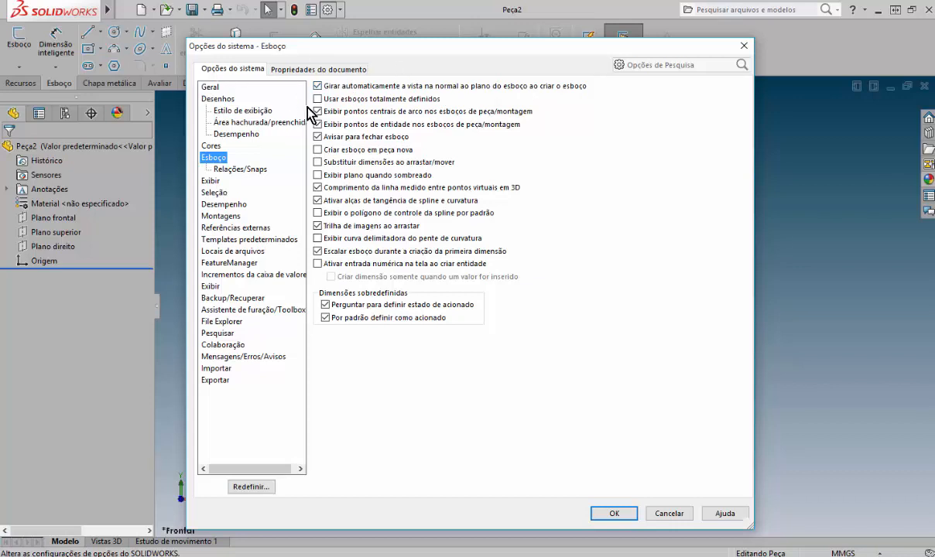
pyautogui.click(210, 87)
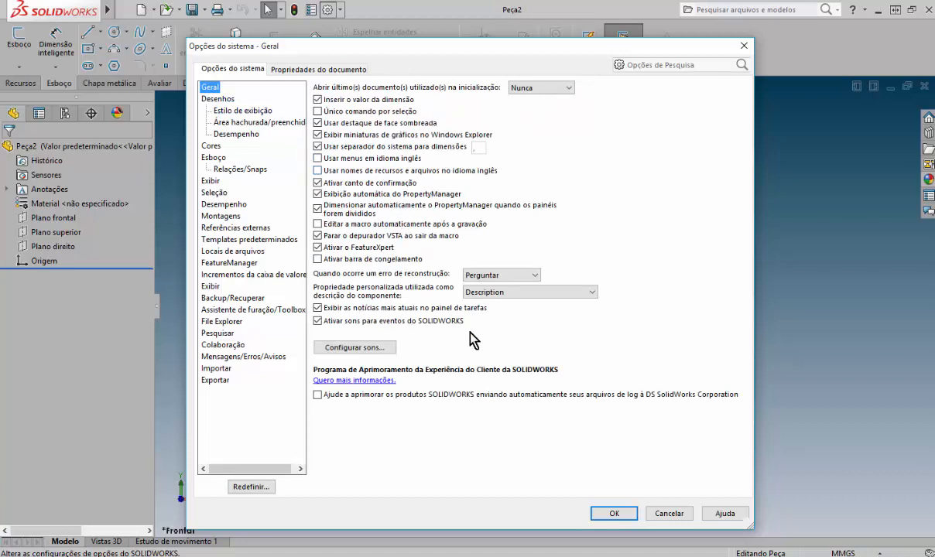
pyautogui.click(619, 514)
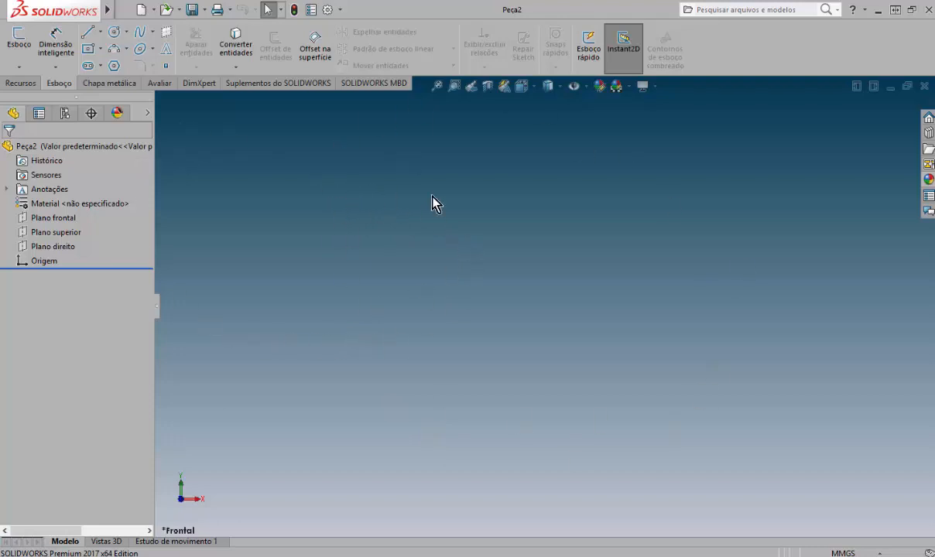
pyautogui.click(18, 83)
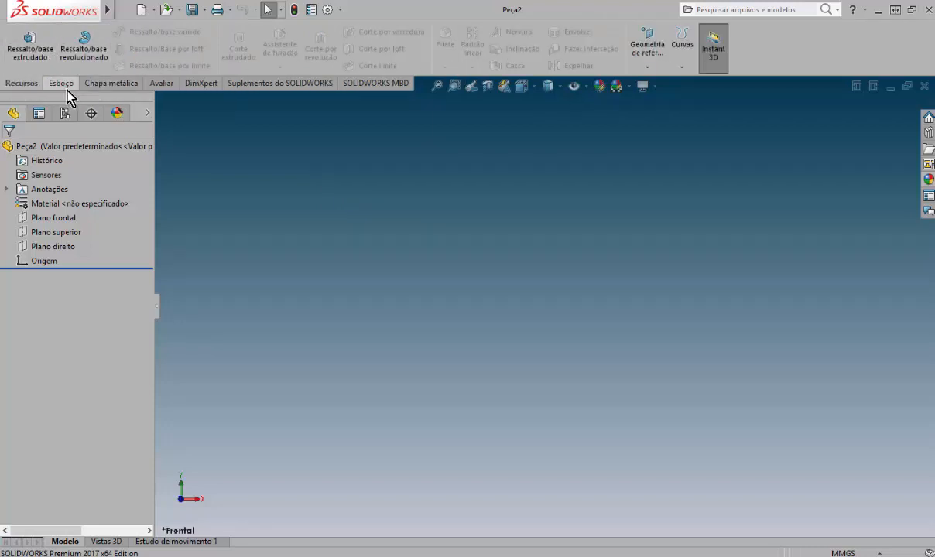
pyautogui.click(61, 83)
pyautogui.click(112, 84)
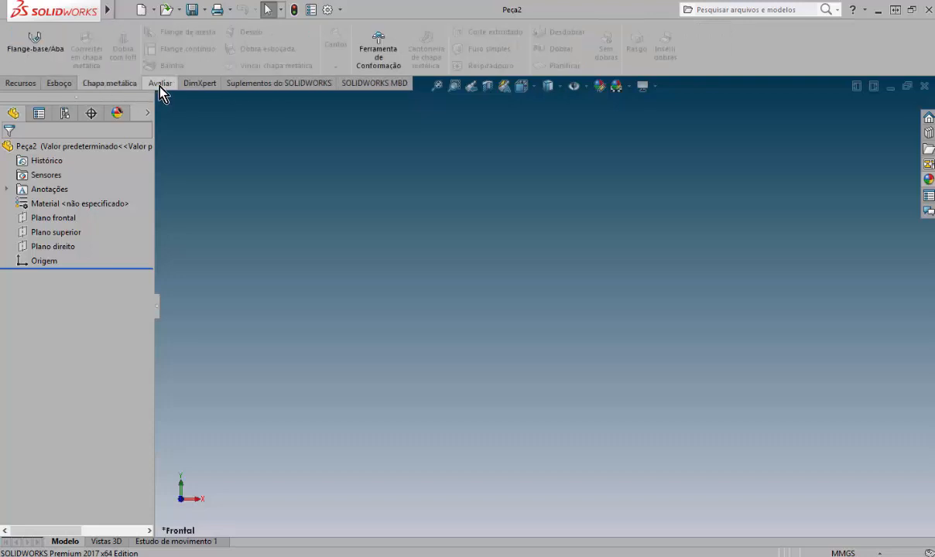
pyautogui.click(159, 84)
pyautogui.click(59, 83)
pyautogui.click(23, 84)
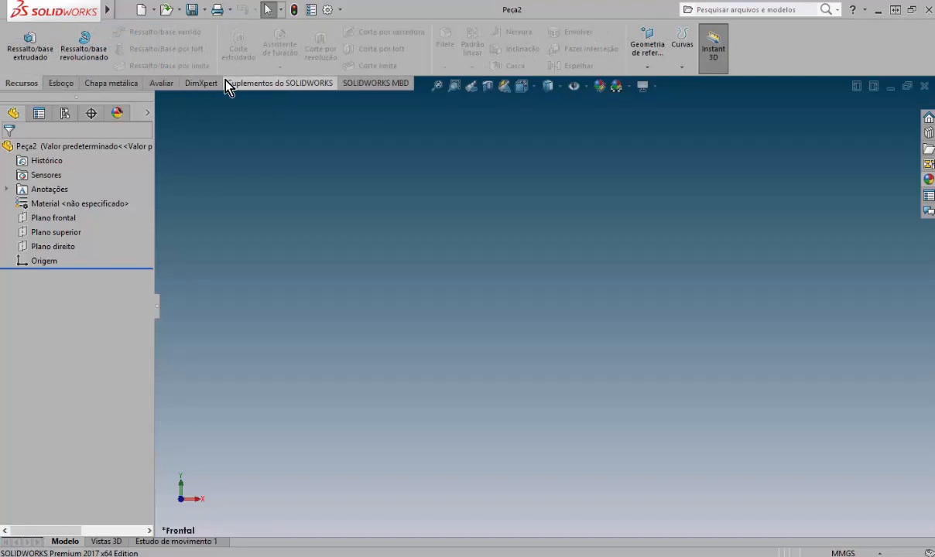
# Step: Add the weldments (Soldagens) command set to the CommandManager, look at its commands, and remove it again
pyautogui.rightClick(269, 85)
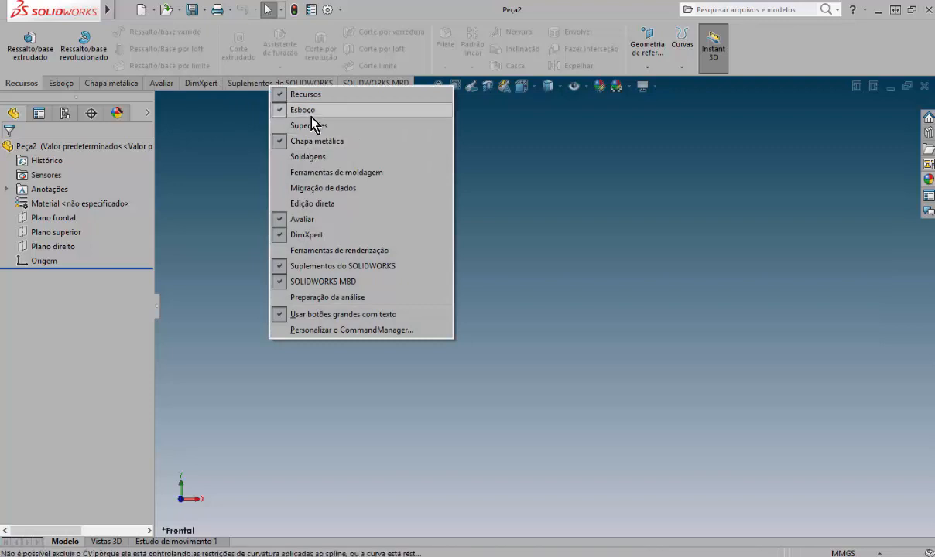
pyautogui.click(317, 161)
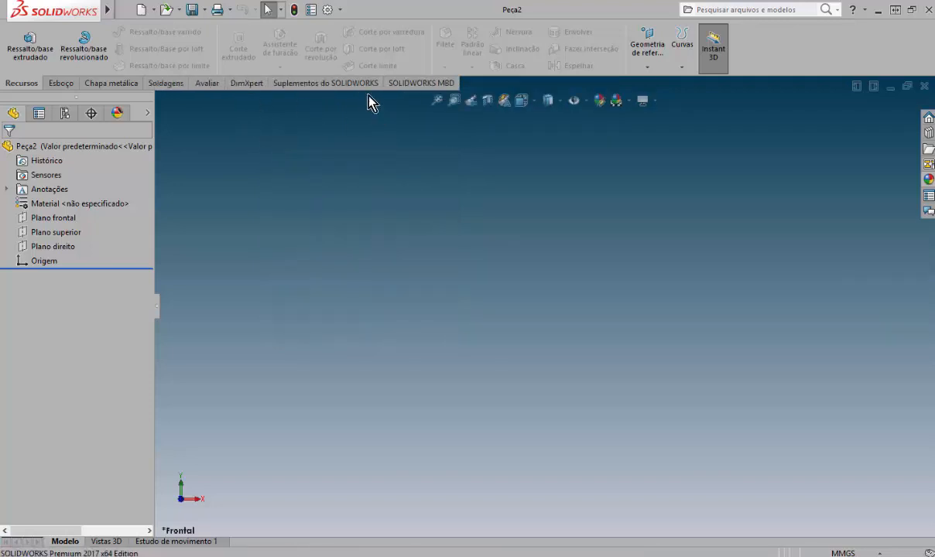
pyautogui.click(171, 85)
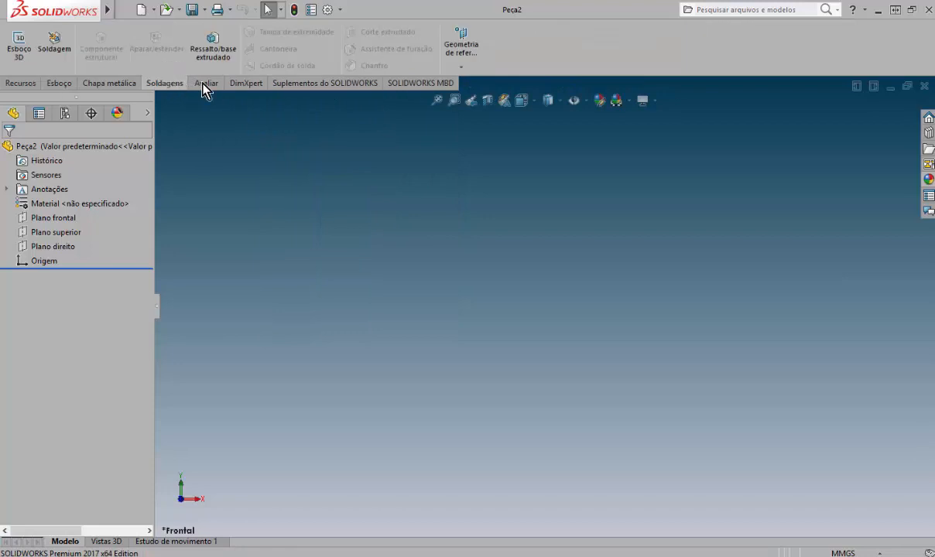
pyautogui.rightClick(317, 85)
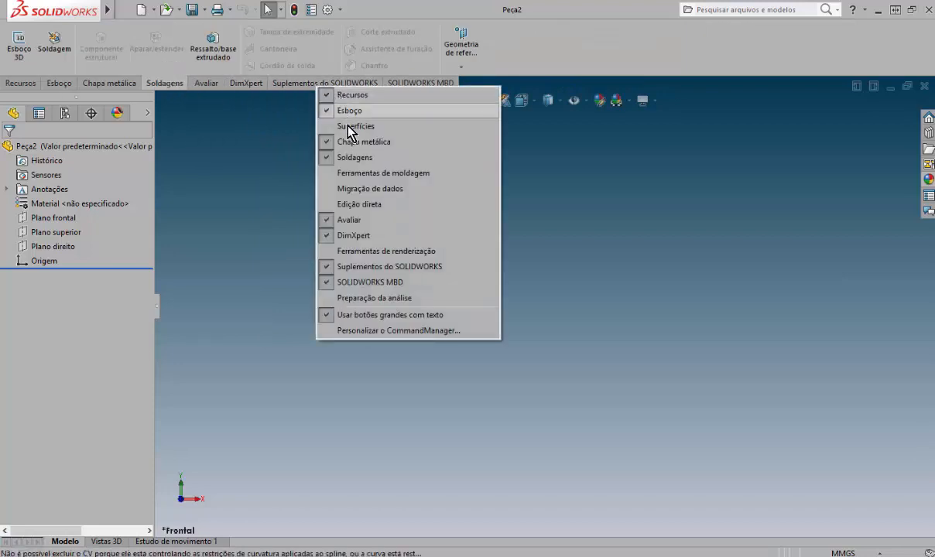
pyautogui.click(319, 158)
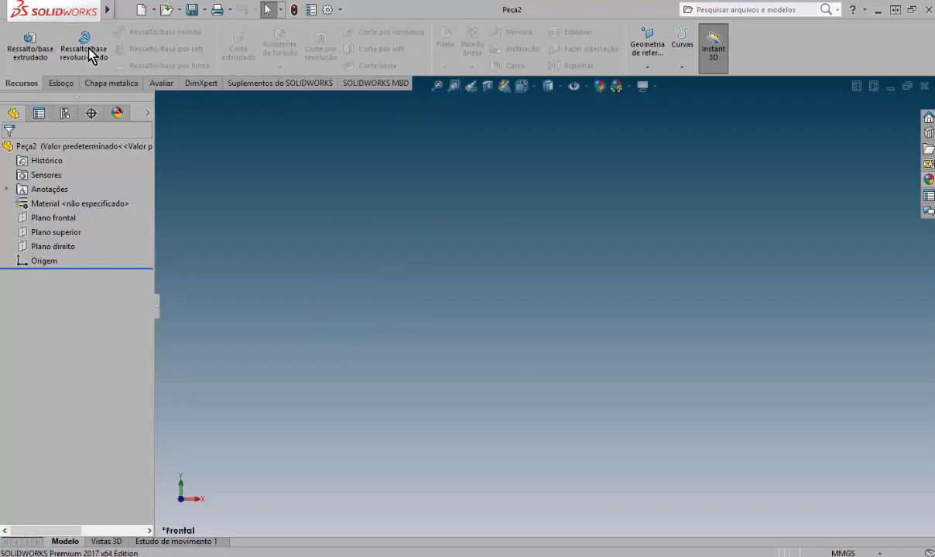
# Step: Turn the CommandManager's large buttons with text off and back on
pyautogui.rightClick(369, 52)
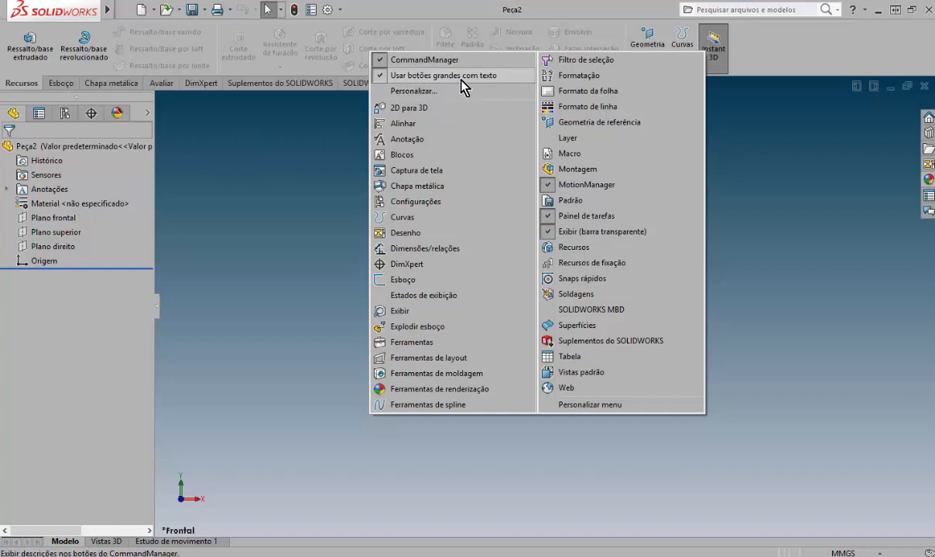
pyautogui.click(421, 76)
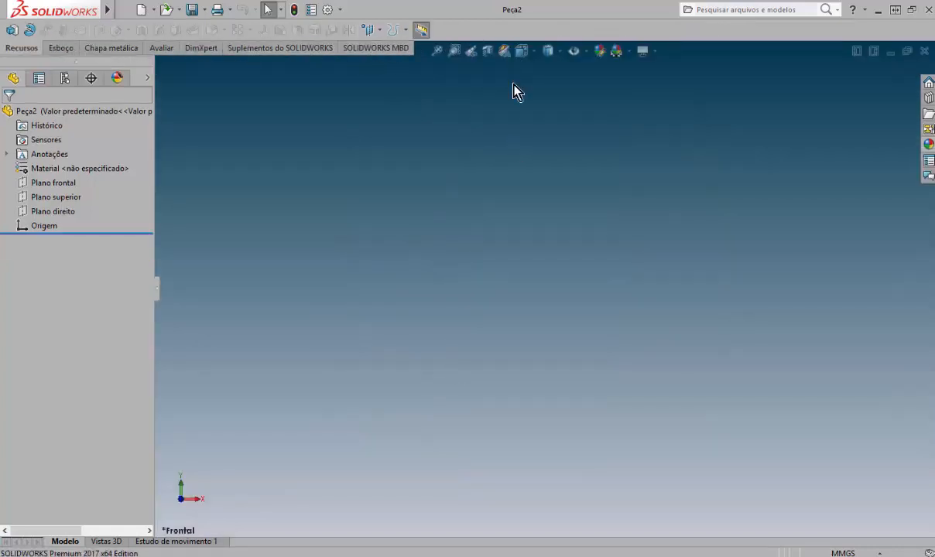
pyautogui.rightClick(476, 34)
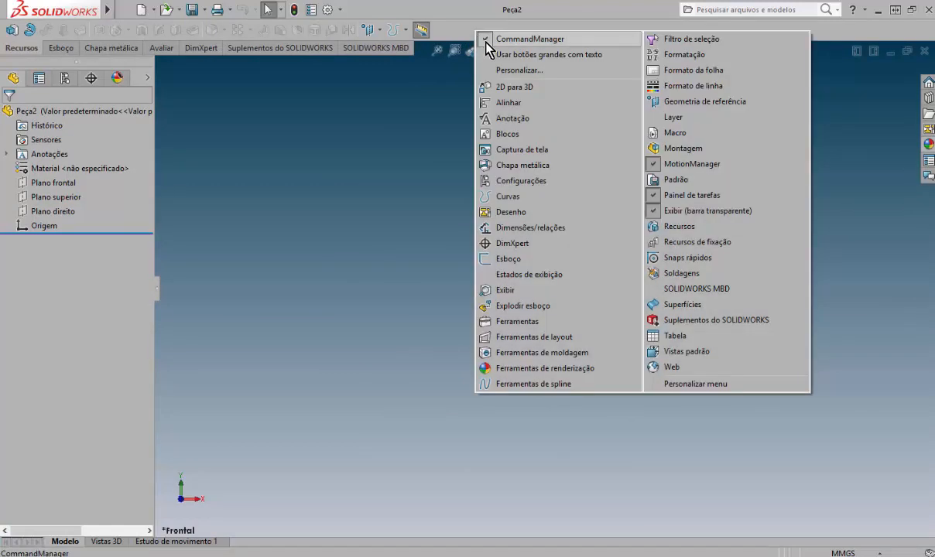
pyautogui.click(496, 54)
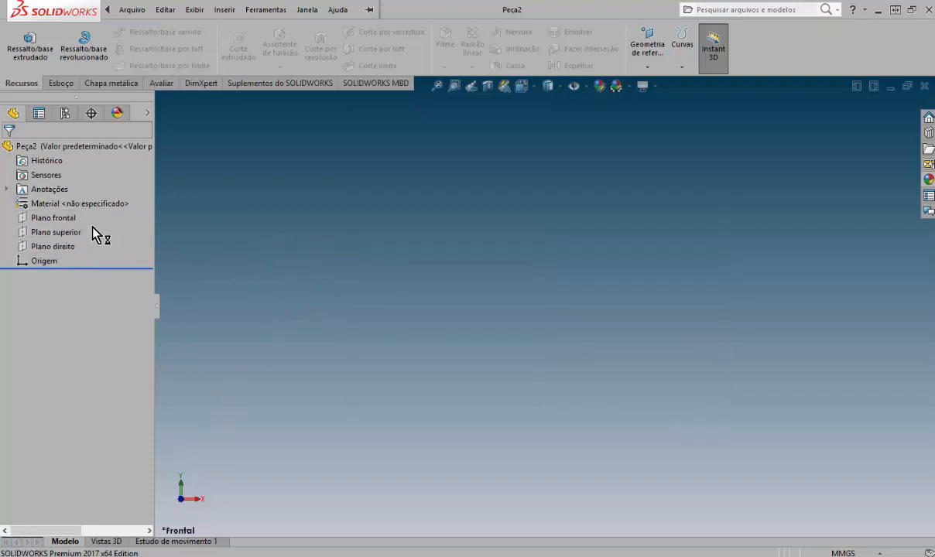
# Step: Highlight the front, top and right planes in turn to examine how they lie in the front view
pyautogui.click(53, 217)
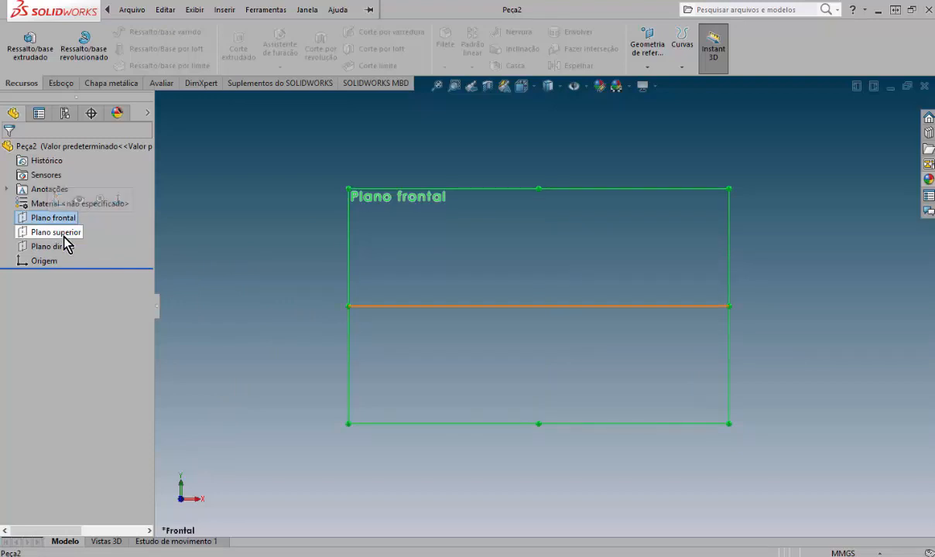
pyautogui.click(63, 235)
pyautogui.click(62, 244)
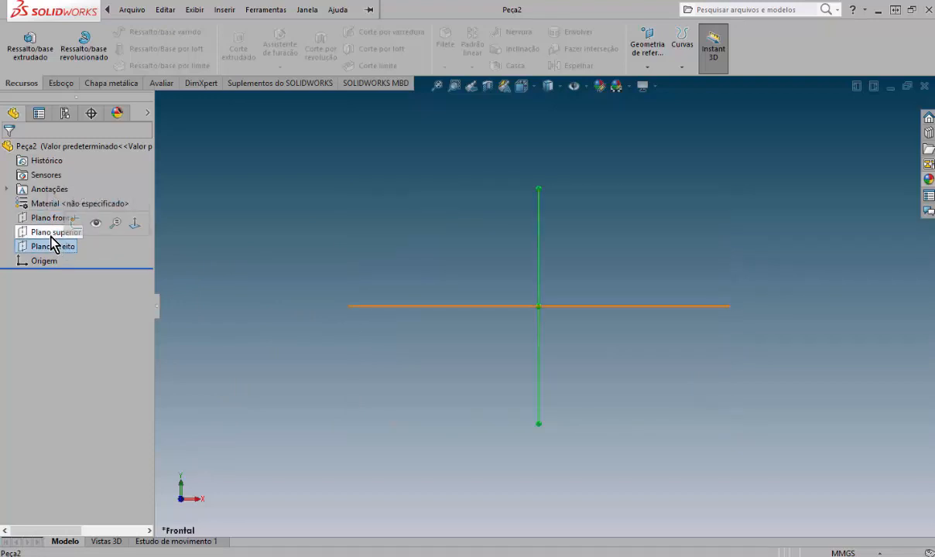
pyautogui.click(43, 219)
pyautogui.click(281, 225)
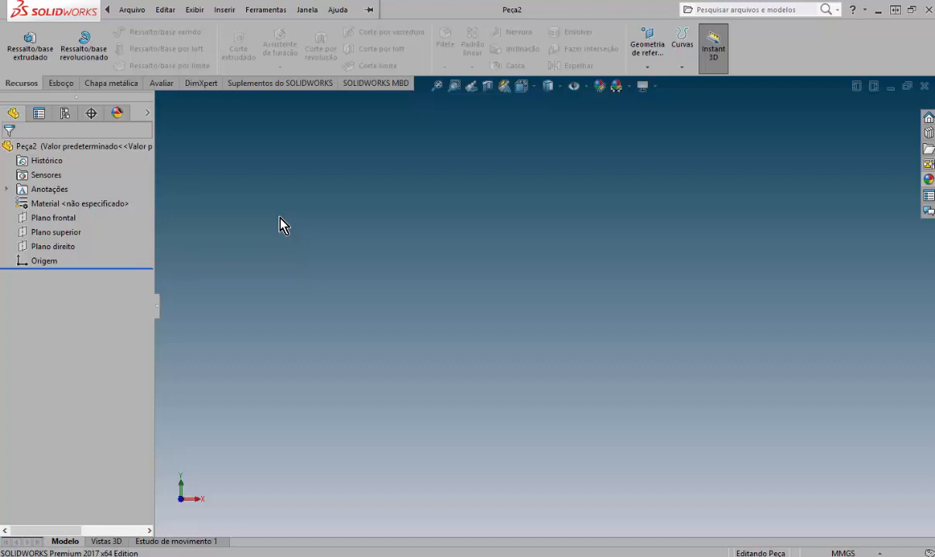
# Step: Set the view to isometric and examine the orientation of the front, top and right planes
pyautogui.hotkey('ctrl', '7')
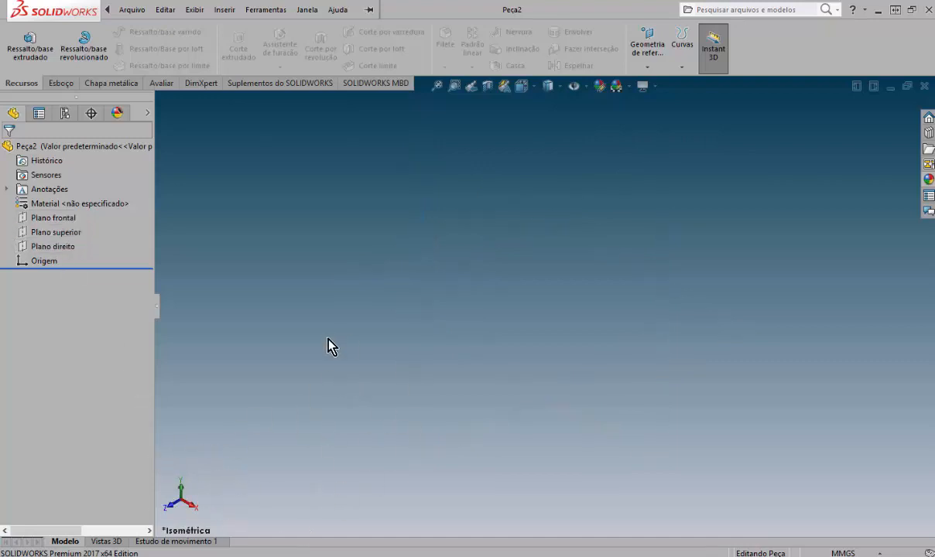
pyautogui.click(42, 219)
pyautogui.click(52, 232)
pyautogui.click(51, 246)
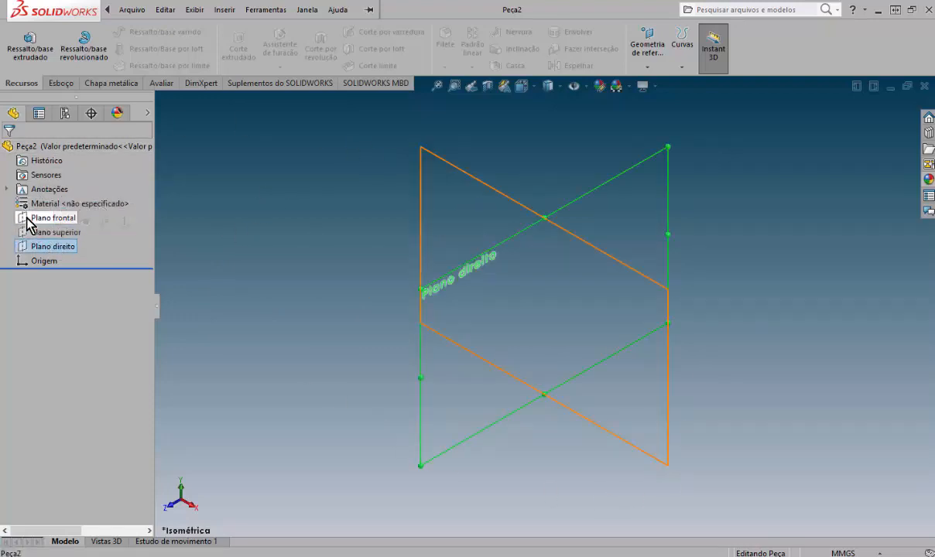
pyautogui.click(48, 218)
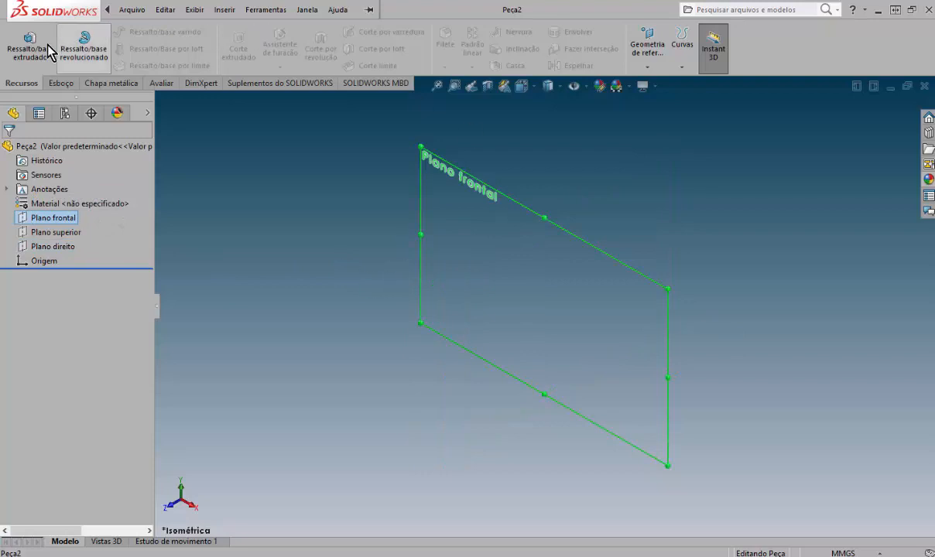
pyautogui.click(324, 200)
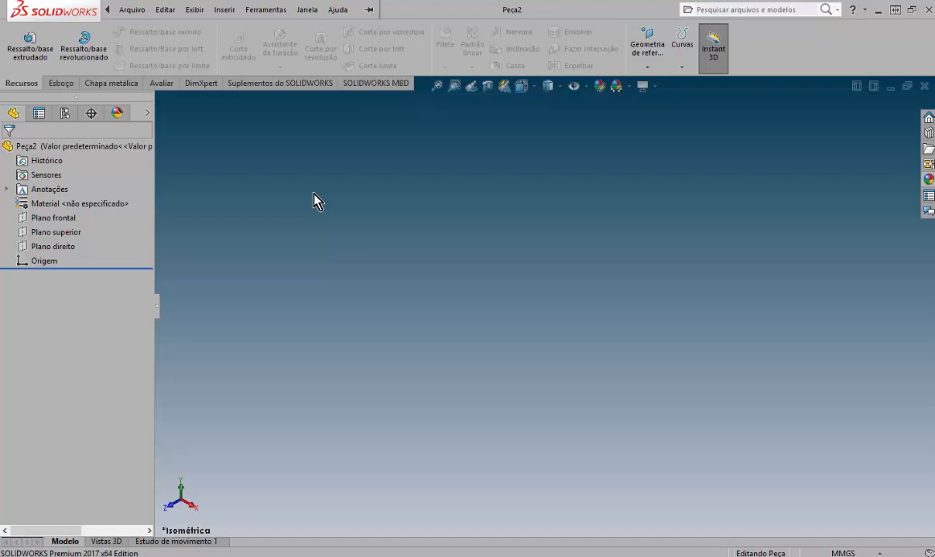
# Step: Display the sketch commands and briefly highlight the front plane (Plano frontal)
pyautogui.click(50, 84)
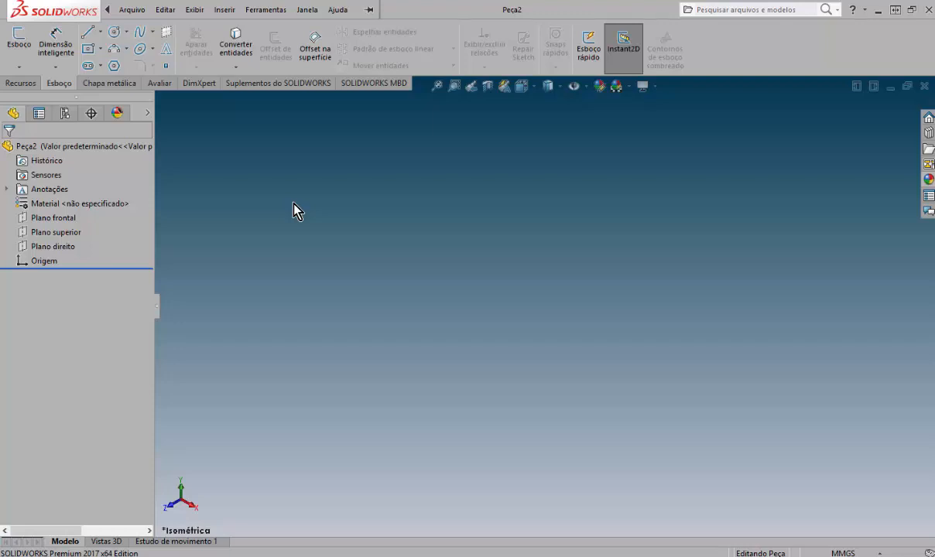
pyautogui.click(59, 222)
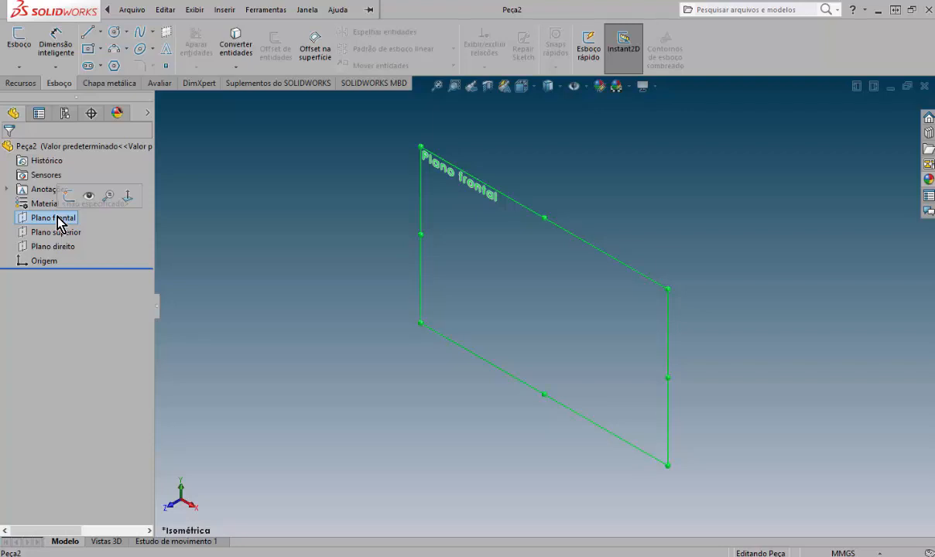
pyautogui.click(242, 219)
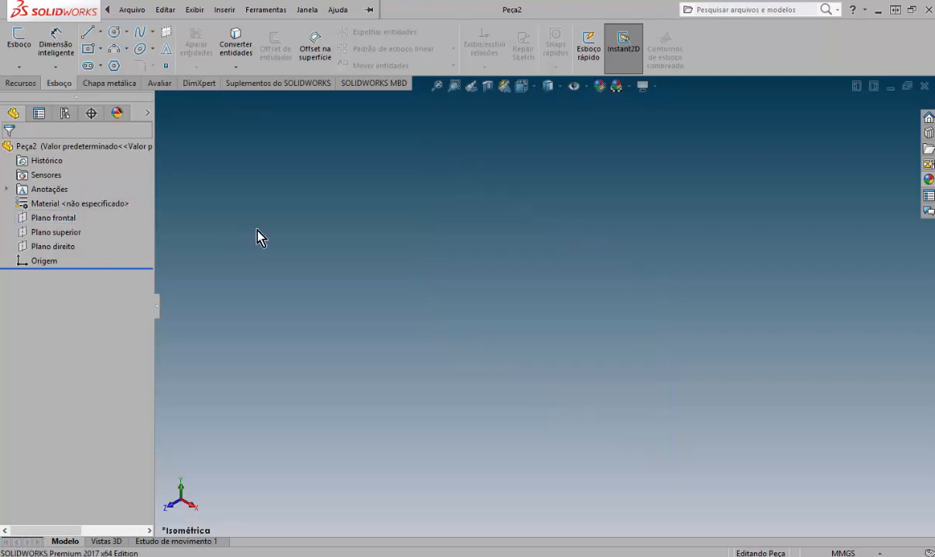
# Step: Select the front plane (Plano frontal) and examine the ways to start a sketch on it
pyautogui.click(71, 220)
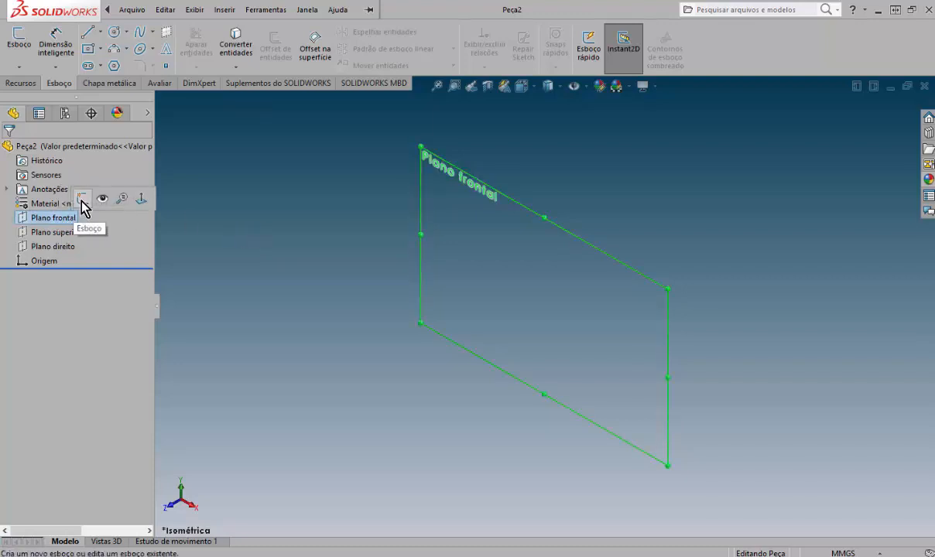
pyautogui.click(198, 204)
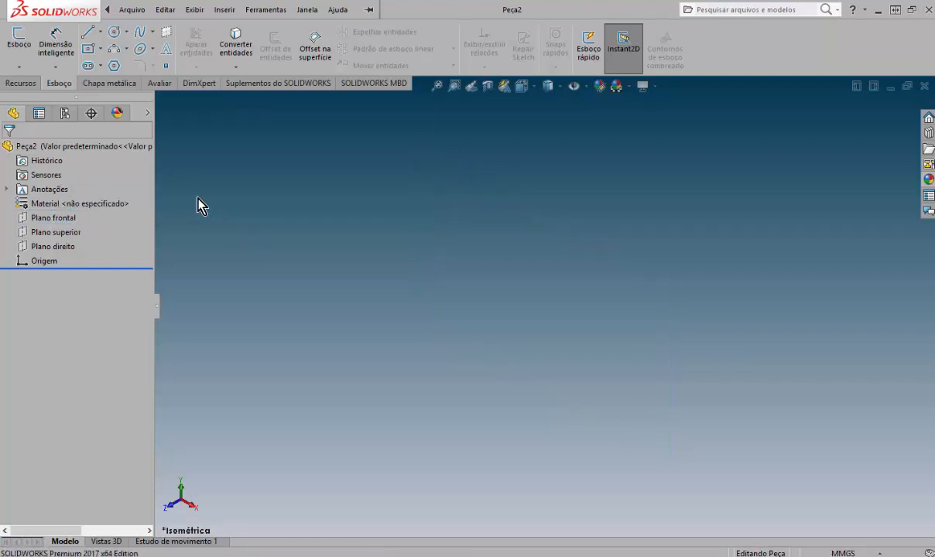
pyautogui.click(70, 219)
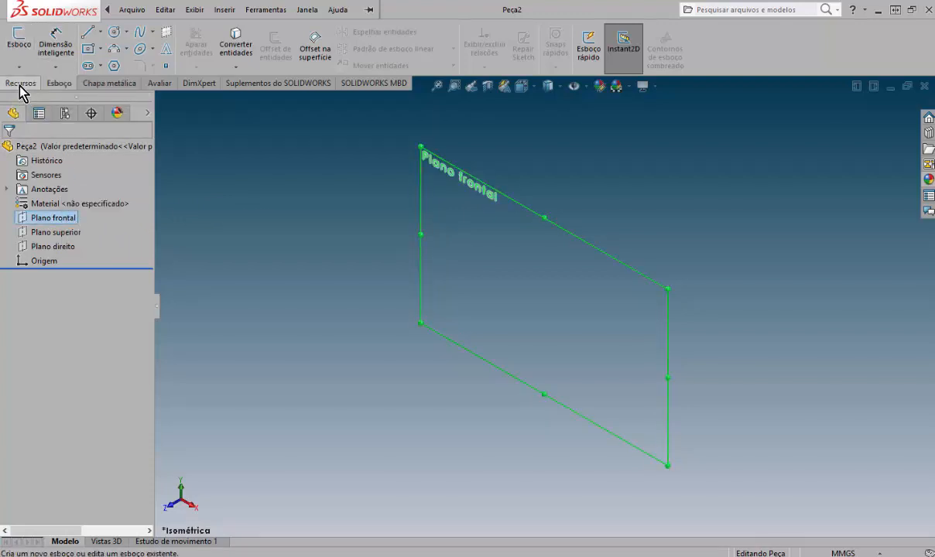
pyautogui.click(20, 84)
pyautogui.click(54, 217)
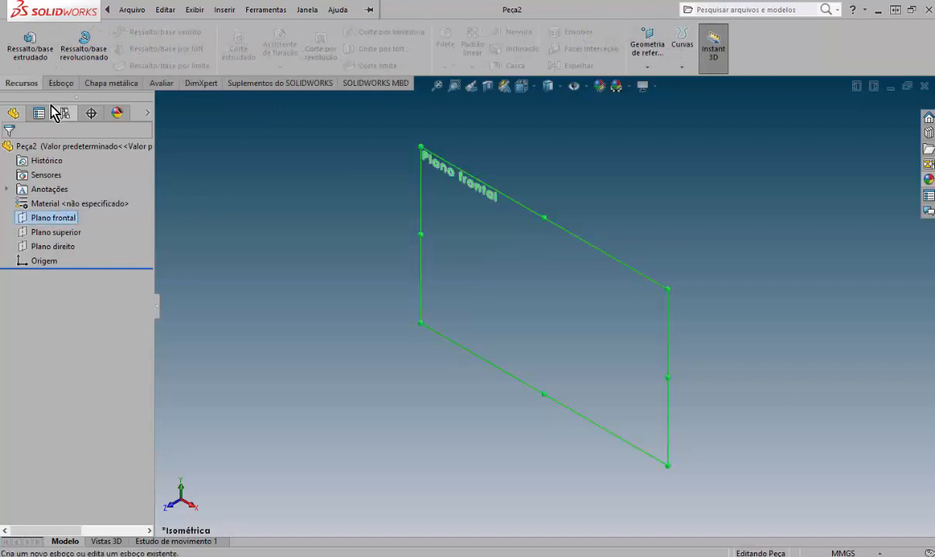
pyautogui.click(48, 82)
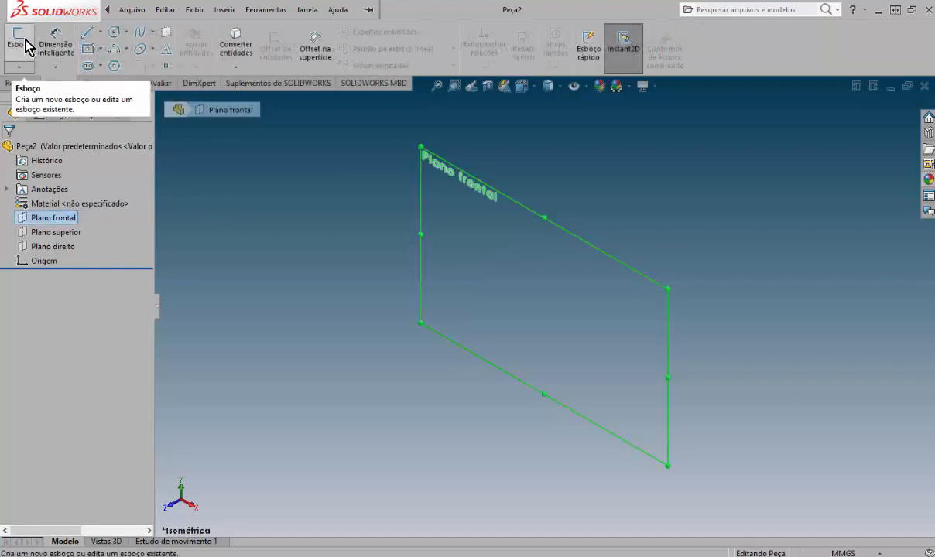
pyautogui.click(271, 194)
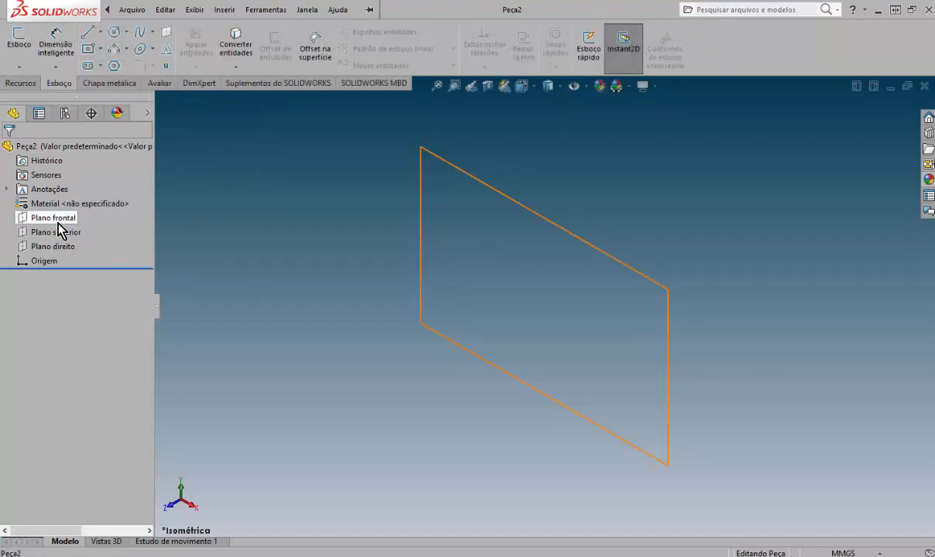
# Step: Start a new sketch on the front plane (Plano frontal) and clear the plane selection
pyautogui.click(56, 218)
pyautogui.click(69, 204)
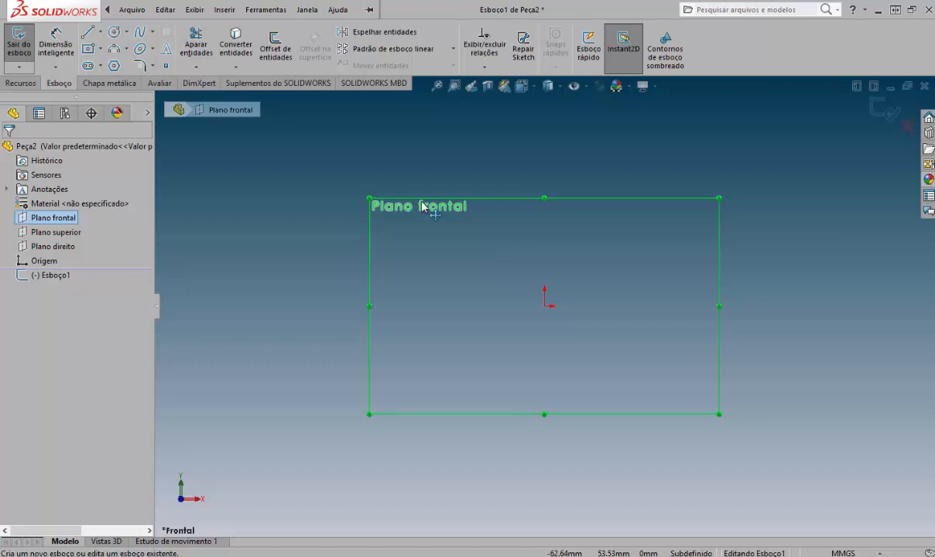
pyautogui.click(503, 123)
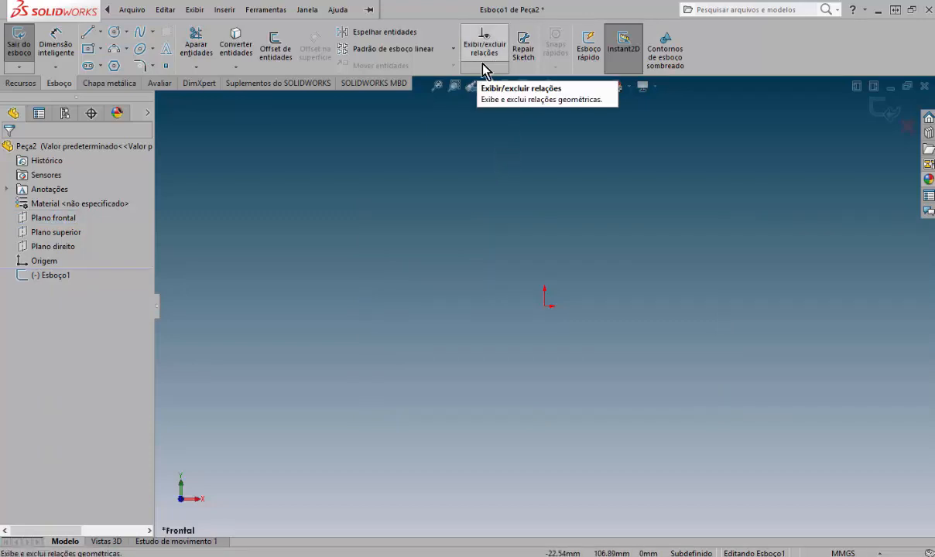
# Step: Activate the Line, Circle and Rectangle tools in turn to examine the settings each one offers
pyautogui.click(90, 34)
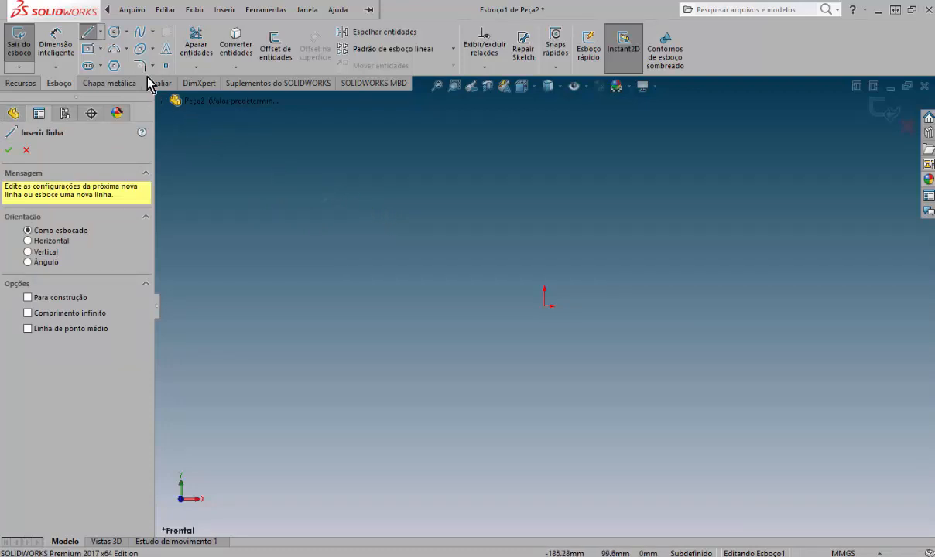
pyautogui.click(115, 35)
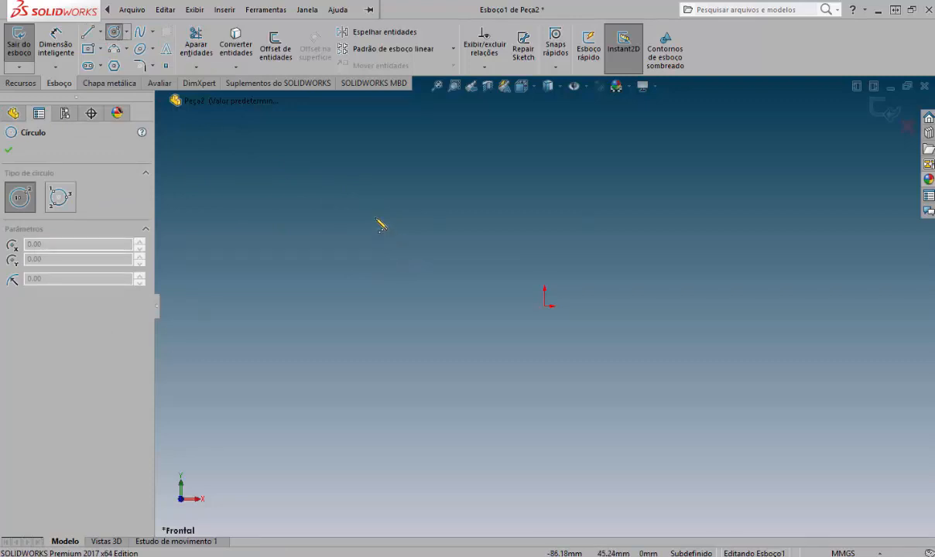
pyautogui.click(91, 51)
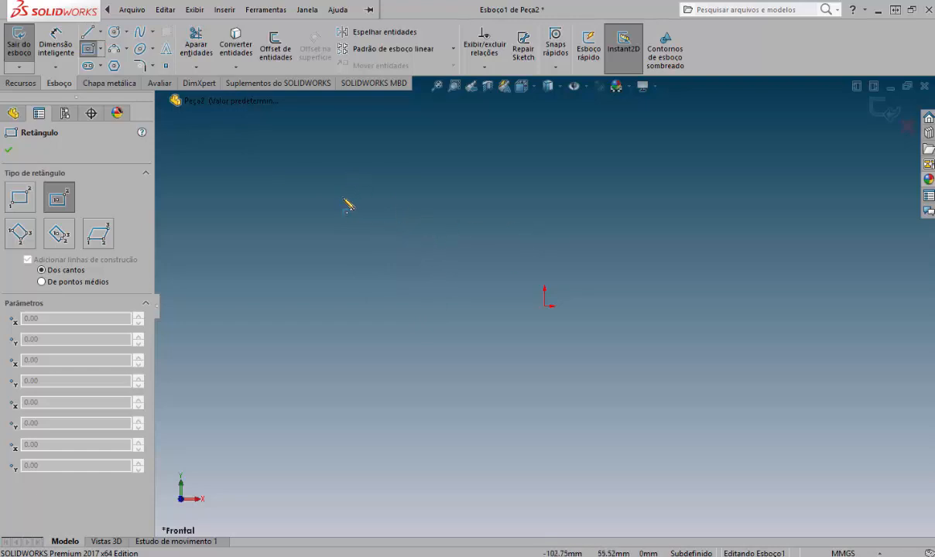
# Step: Sketch a closed four-sided line profile starting at the origin, with sides about 68, 68, 113 and 43 mm long
pyautogui.click(87, 33)
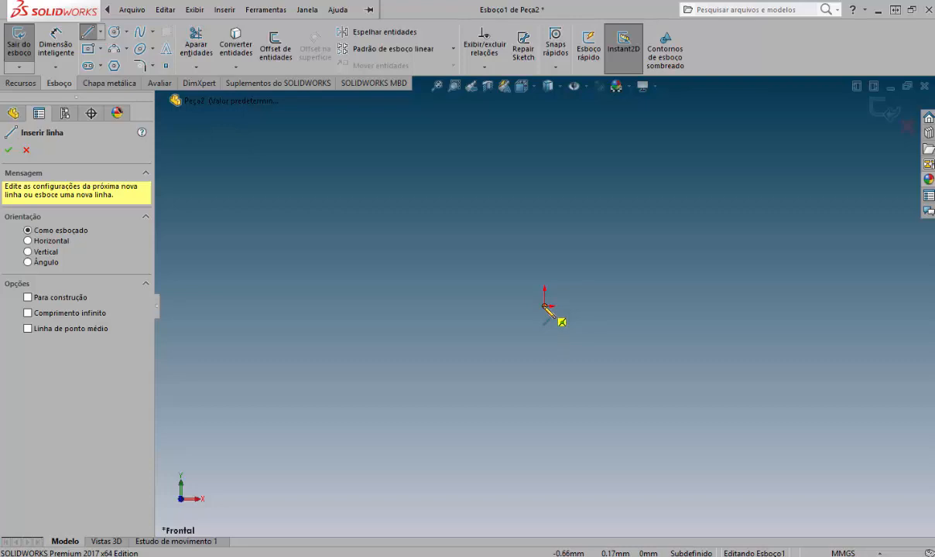
pyautogui.click(545, 306)
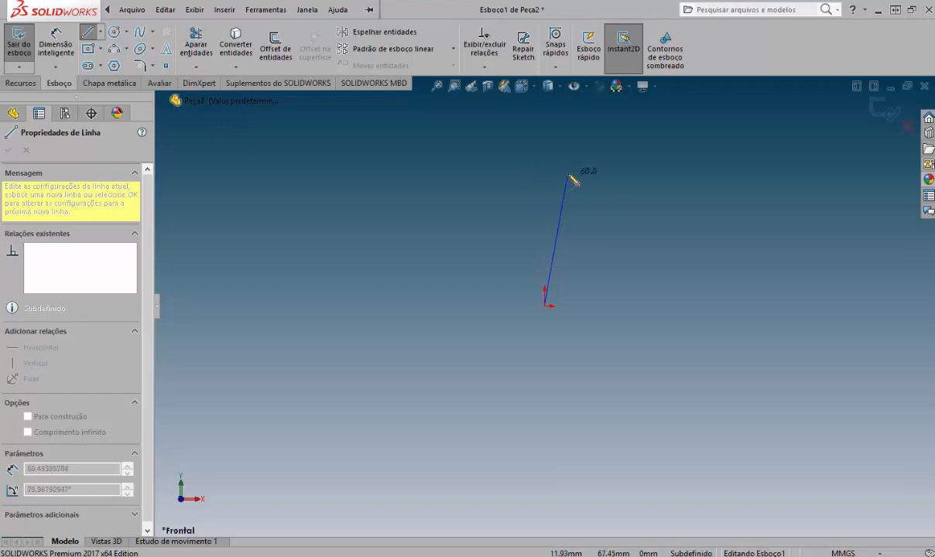
pyautogui.click(570, 176)
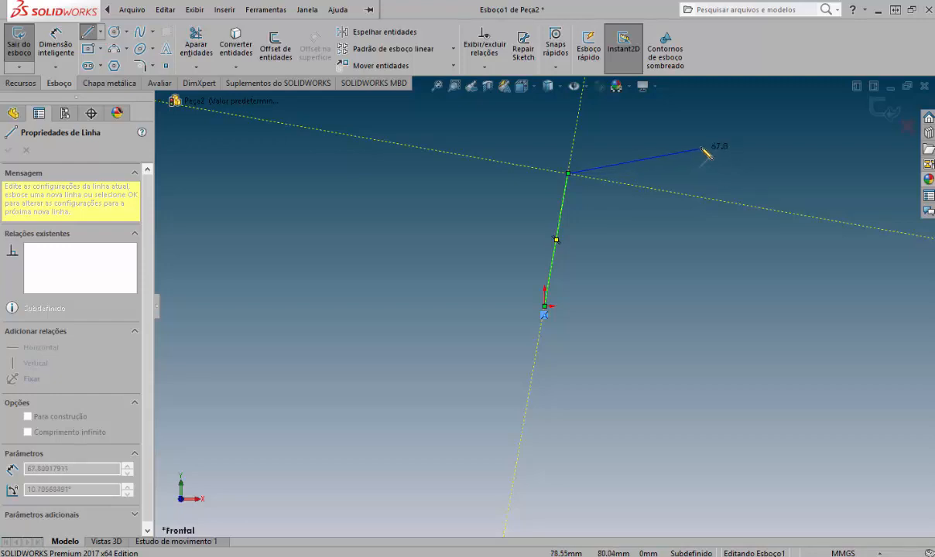
pyautogui.click(701, 147)
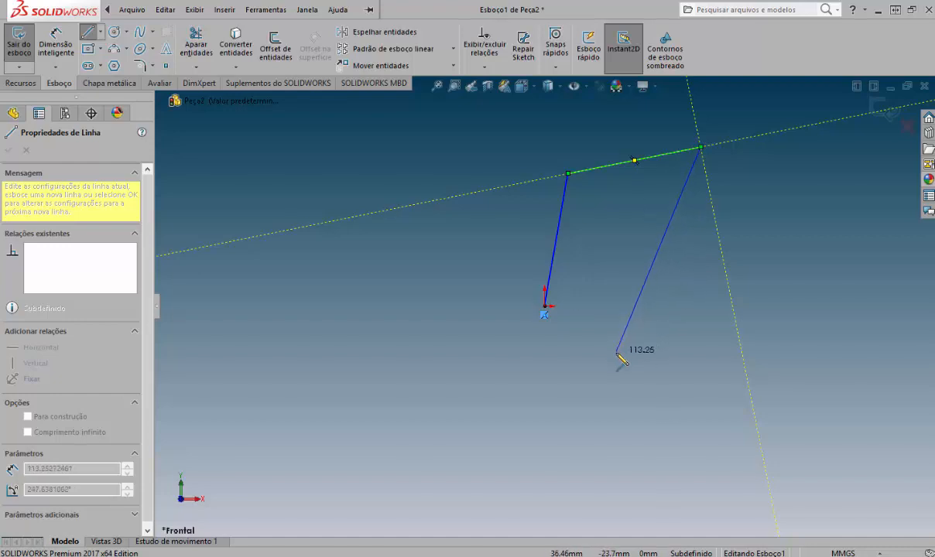
pyautogui.click(616, 353)
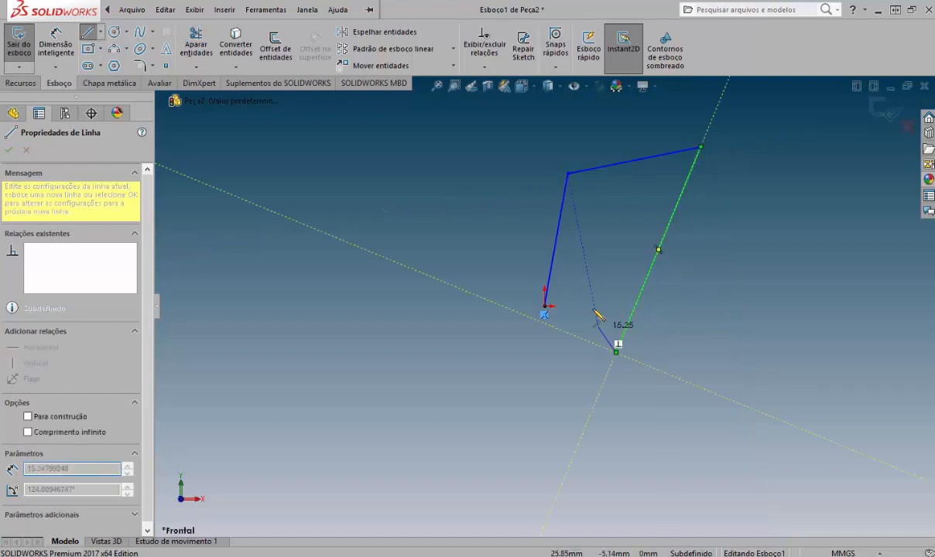
pyautogui.click(545, 306)
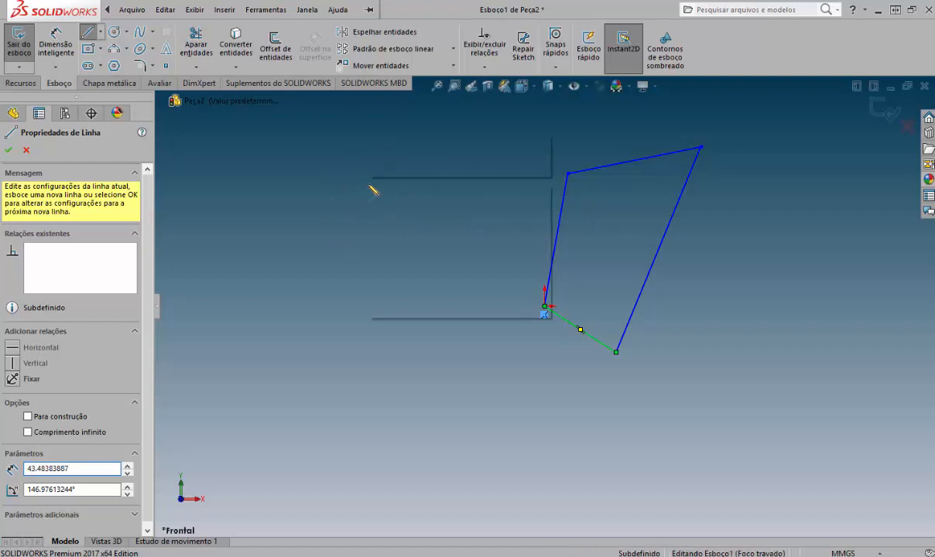
pyautogui.rightClick(375, 190)
pyautogui.click(378, 193)
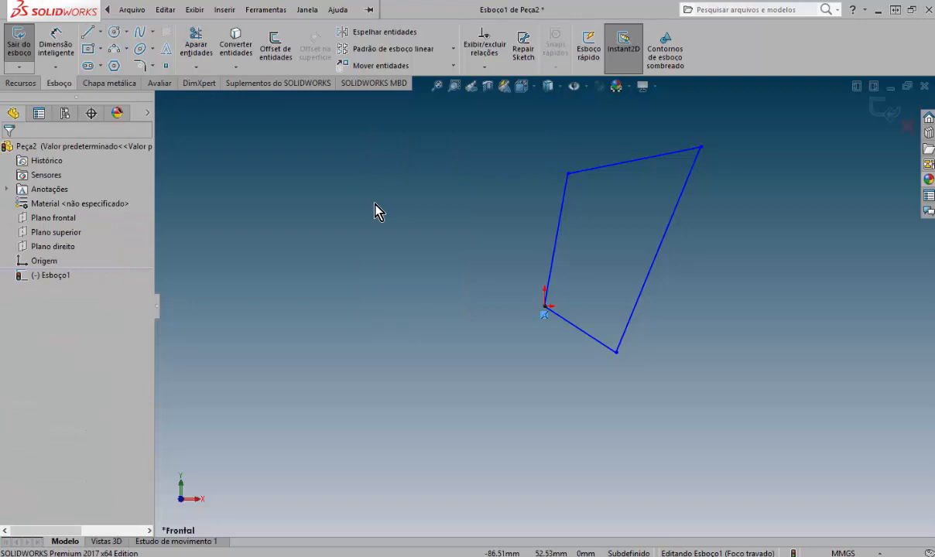
# Step: Try enclosing and crossing box selections on the profile's lines to compare what each picks, clearing the selection after each one
pyautogui.rightClick(376, 206)
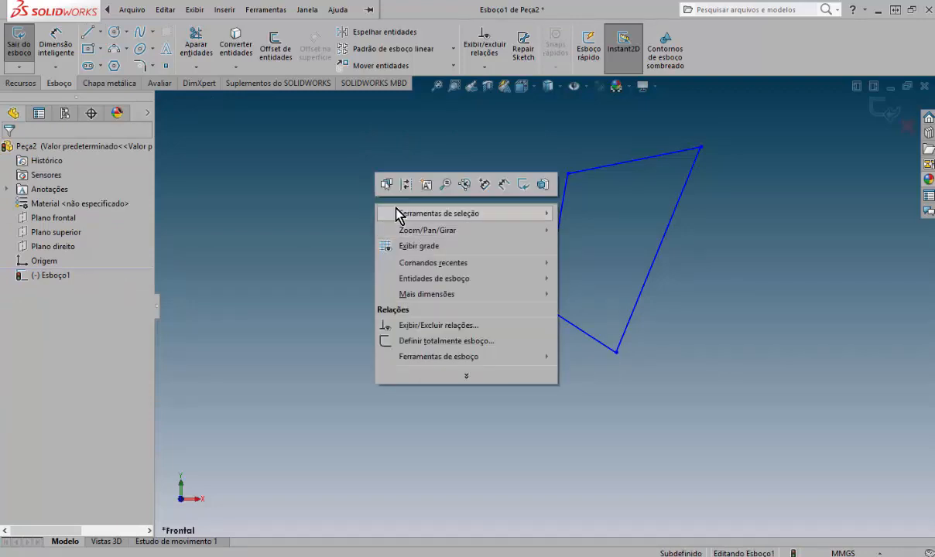
pyautogui.click(312, 203)
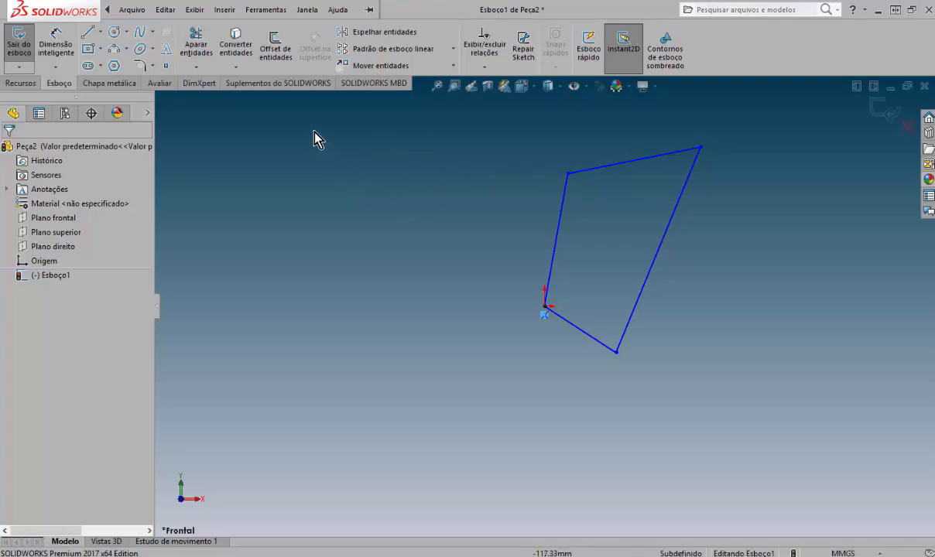
pyautogui.moveTo(333, 148)
pyautogui.mouseDown()
pyautogui.moveTo(446, 263)
pyautogui.moveTo(583, 338)
pyautogui.moveTo(603, 329)
pyautogui.mouseUp()
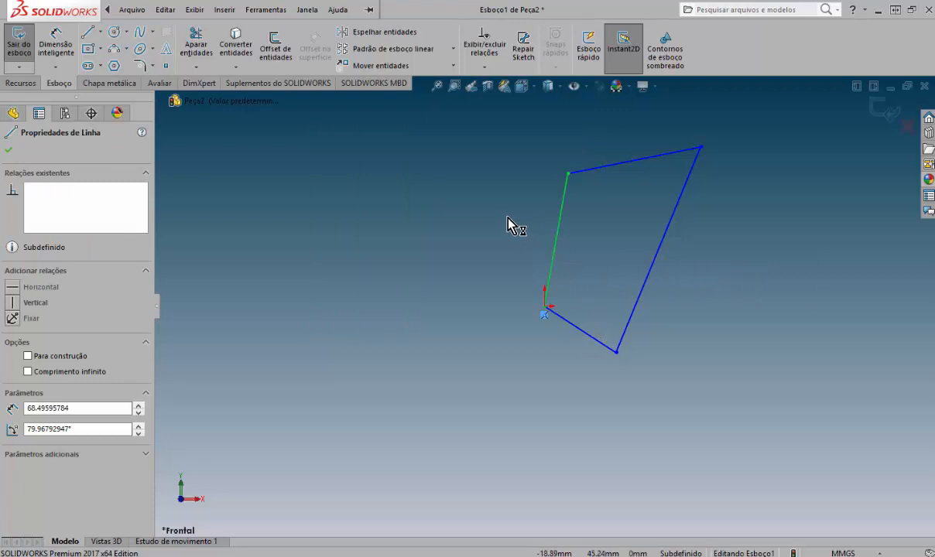
pyautogui.click(479, 206)
pyautogui.moveTo(495, 123); pyautogui.dragTo(614, 223)
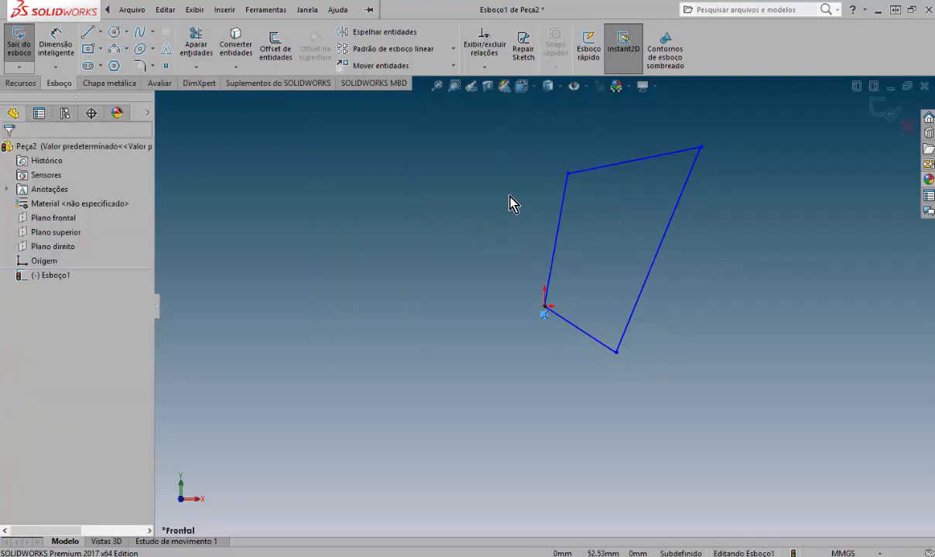
pyautogui.moveTo(527, 210)
pyautogui.mouseDown()
pyautogui.moveTo(424, 157)
pyautogui.moveTo(386, 162)
pyautogui.moveTo(408, 154)
pyautogui.moveTo(516, 244)
pyautogui.mouseUp()
pyautogui.moveTo(446, 271)
pyautogui.mouseDown()
pyautogui.moveTo(403, 171)
pyautogui.moveTo(411, 259)
pyautogui.moveTo(372, 257)
pyautogui.moveTo(388, 292)
pyautogui.moveTo(422, 318)
pyautogui.moveTo(555, 370)
pyautogui.moveTo(557, 359)
pyautogui.moveTo(410, 294)
pyautogui.moveTo(603, 250)
pyautogui.moveTo(563, 181)
pyautogui.moveTo(535, 196)
pyautogui.mouseUp()
pyautogui.click(397, 206)
pyautogui.moveTo(553, 163); pyautogui.dragTo(545, 161)
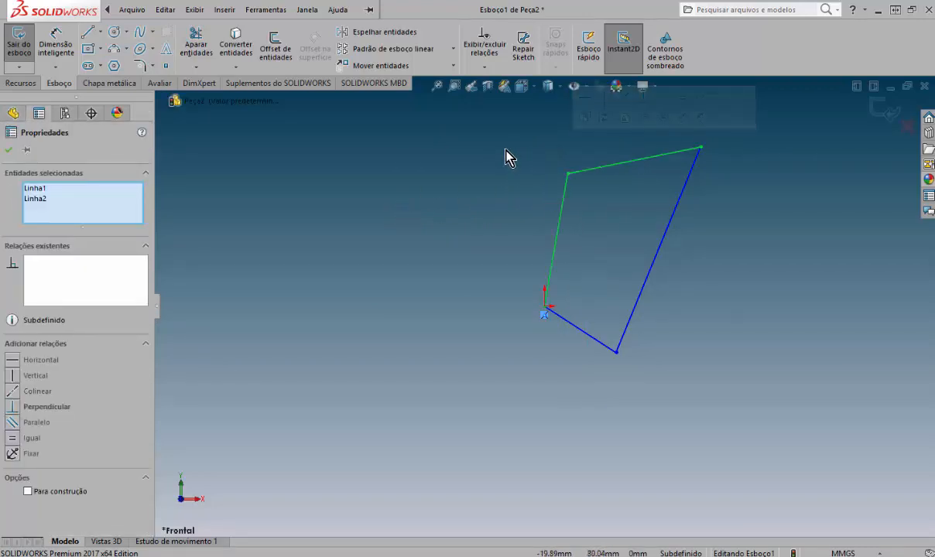
pyautogui.click(504, 172)
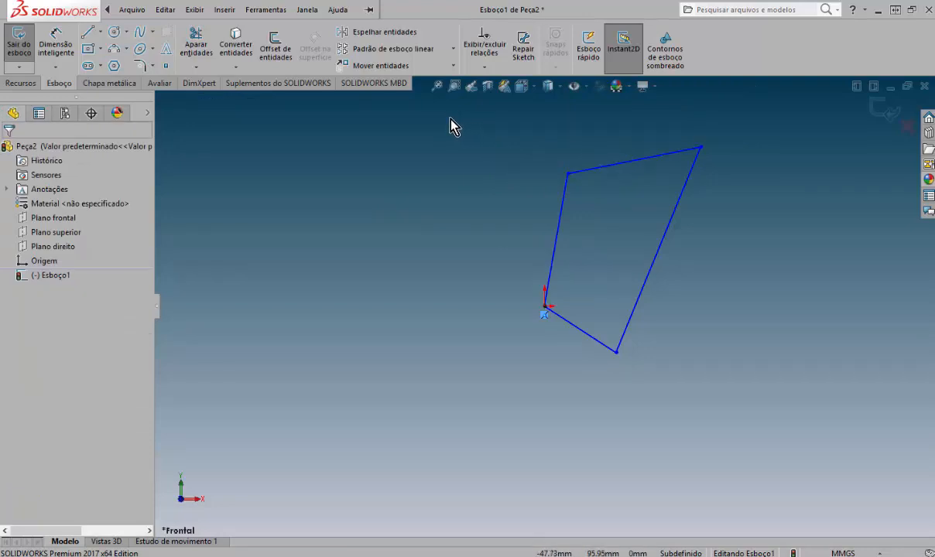
pyautogui.moveTo(450, 118)
pyautogui.mouseDown()
pyautogui.moveTo(615, 203)
pyautogui.moveTo(730, 318)
pyautogui.mouseUp()
pyautogui.click(614, 210)
pyautogui.moveTo(615, 207); pyautogui.dragTo(530, 156)
pyautogui.click(422, 195)
# Step: Examine the sketch shortcut commands, including the available sketch entities (Entidades de esboço), without starting any of them
pyautogui.rightClick(440, 189)
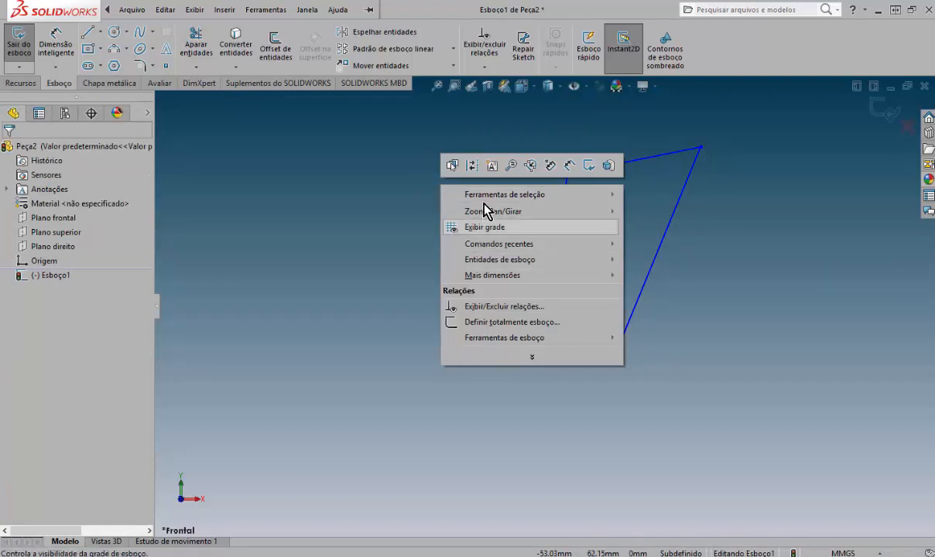
pyautogui.click(395, 171)
pyautogui.rightClick(405, 158)
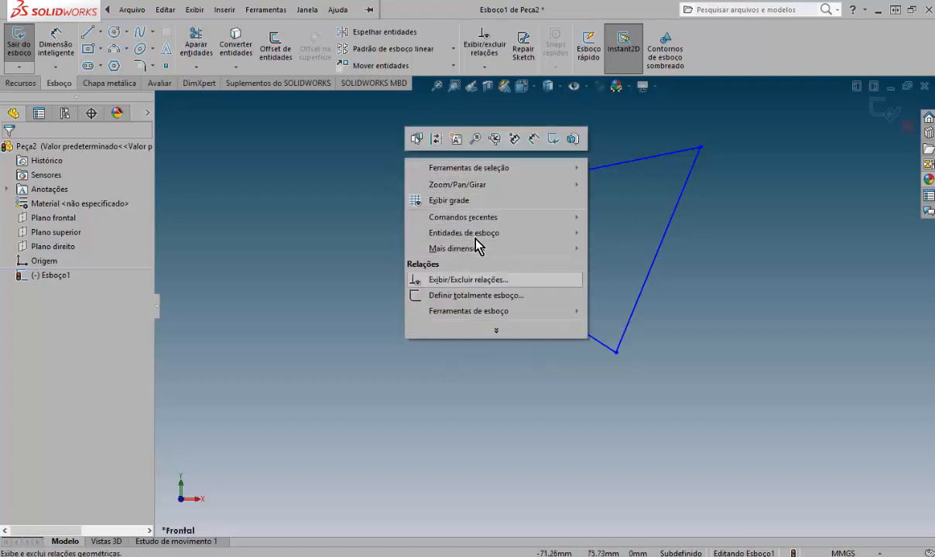
pyautogui.moveTo(500, 220)
pyautogui.moveTo(511, 240)
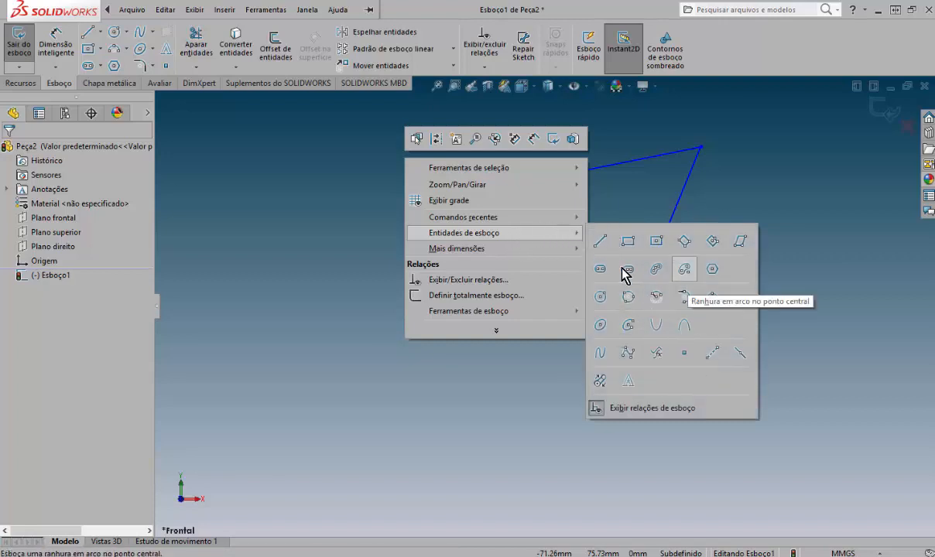
pyautogui.click(325, 236)
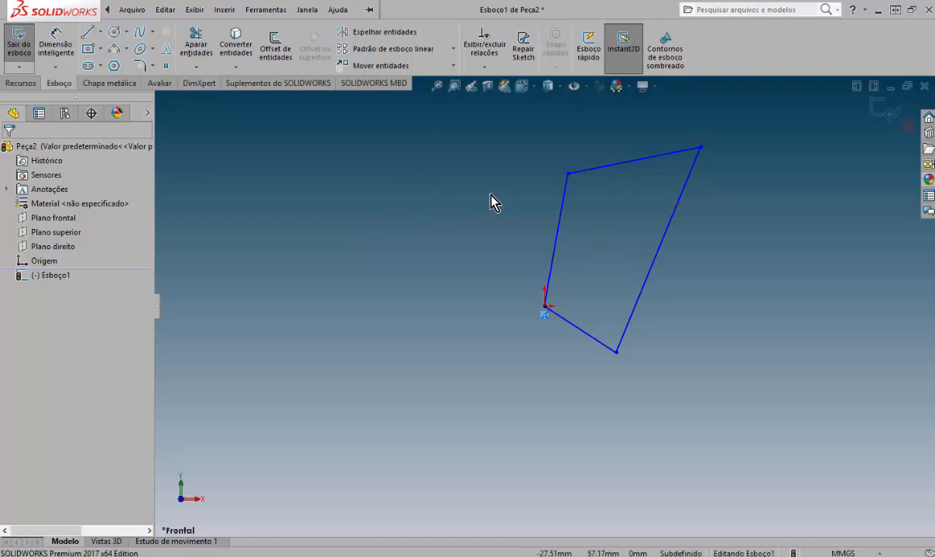
# Step: Move the profile's two upper vertices to about (-25, 81) and (50, 67) mm, and its lower-right vertex level with the origin
pyautogui.click(595, 169)
pyautogui.click(593, 181)
pyautogui.moveTo(567, 177)
pyautogui.mouseDown()
pyautogui.moveTo(527, 157)
pyautogui.moveTo(468, 167)
pyautogui.moveTo(505, 224)
pyautogui.moveTo(546, 157)
pyautogui.moveTo(496, 147)
pyautogui.mouseUp()
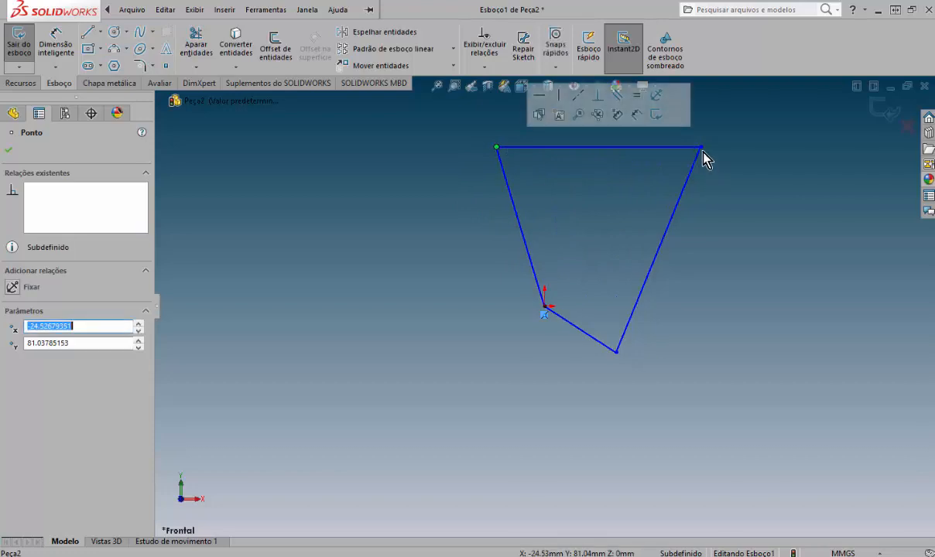
pyautogui.moveTo(701, 146); pyautogui.dragTo(643, 173)
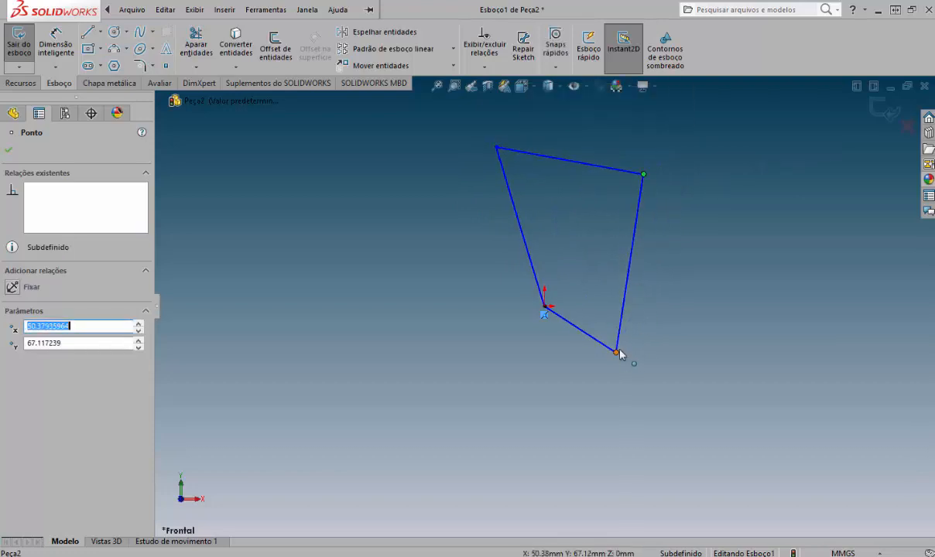
pyautogui.moveTo(619, 355)
pyautogui.mouseDown()
pyautogui.moveTo(675, 286)
pyautogui.moveTo(646, 290)
pyautogui.moveTo(635, 307)
pyautogui.mouseUp()
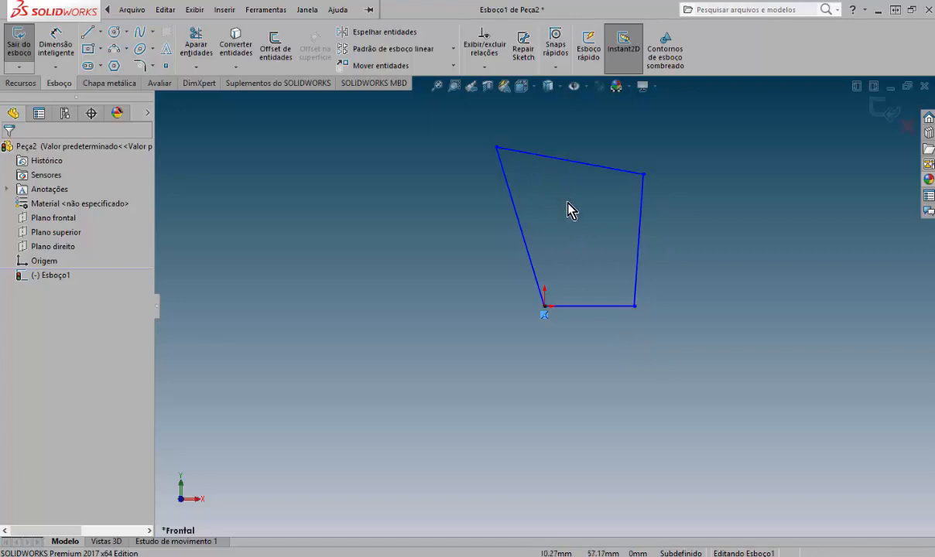
# Step: Select the profile's upper line and examine the geometric relations available for it, such as horizontal and vertical
pyautogui.click(553, 158)
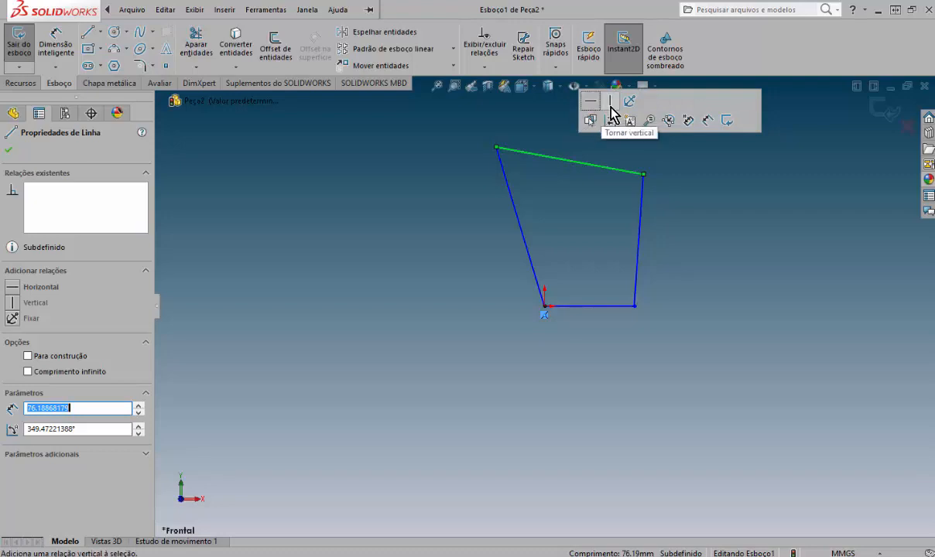
pyautogui.click(306, 234)
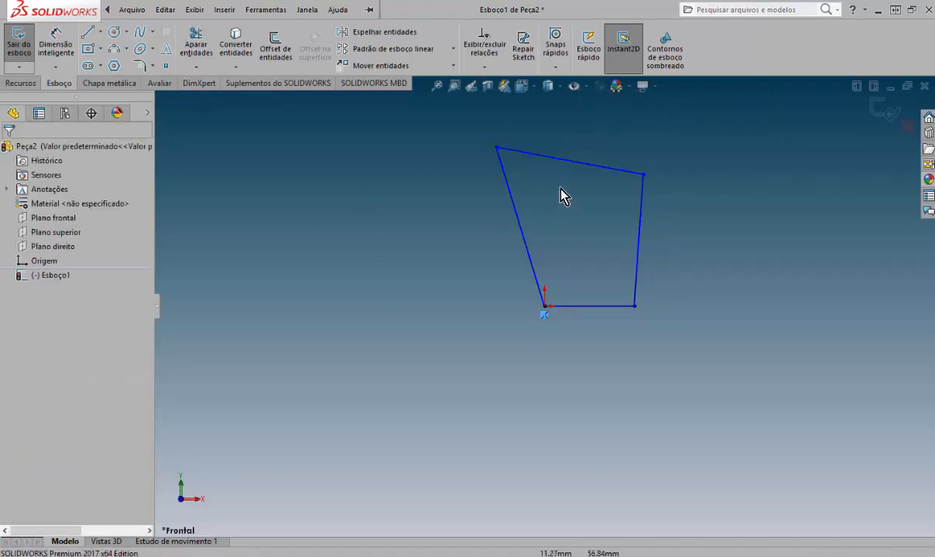
pyautogui.click(540, 161)
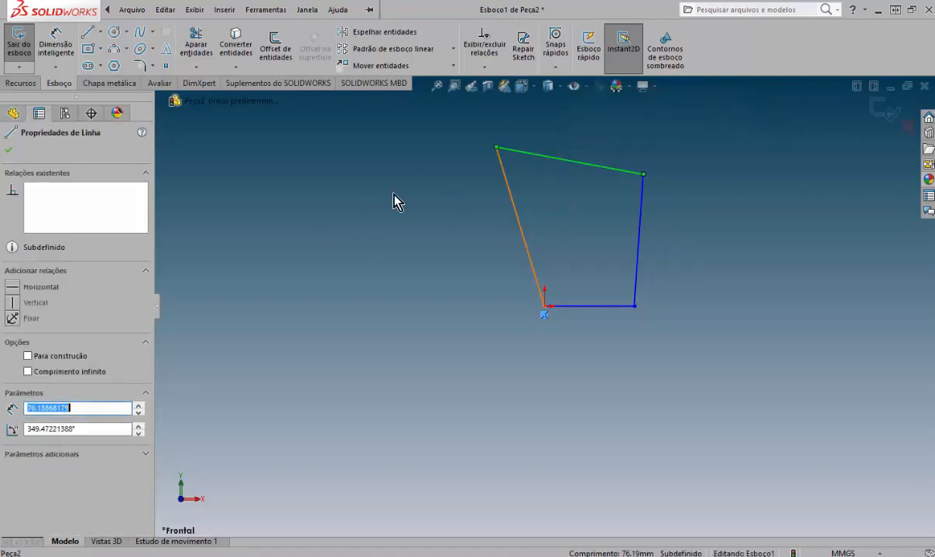
pyautogui.click(545, 206)
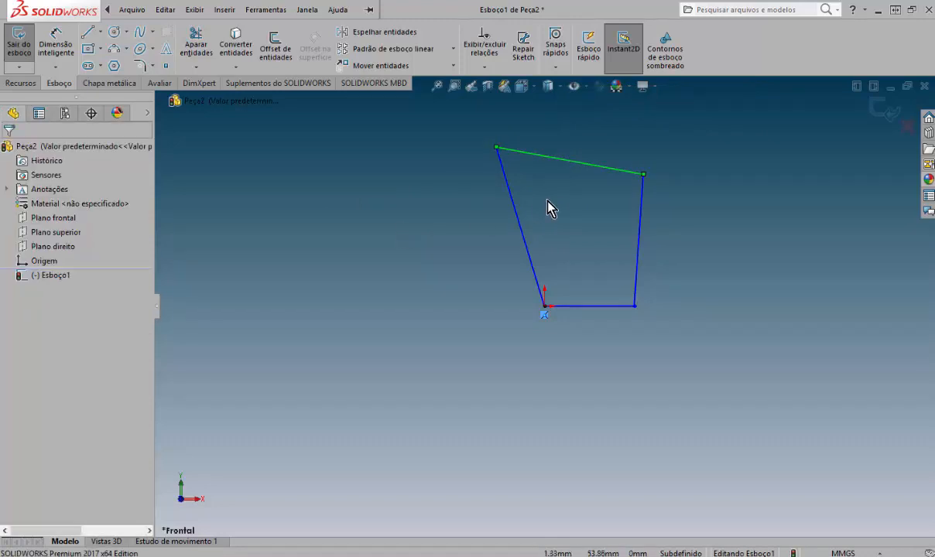
# Step: Select the profile's slanted left line and its upper line in turn to compare which horizontal and vertical relations suit each one
pyautogui.click(517, 217)
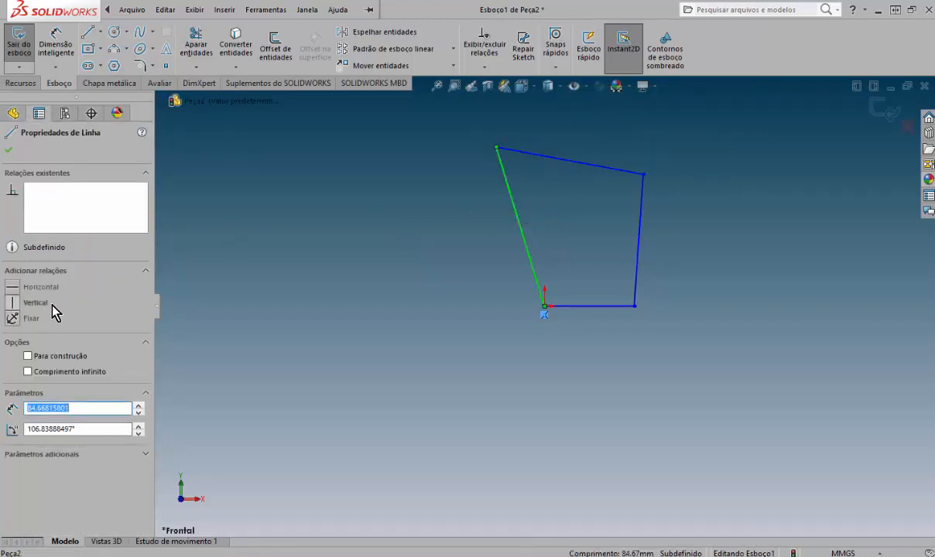
pyautogui.click(387, 233)
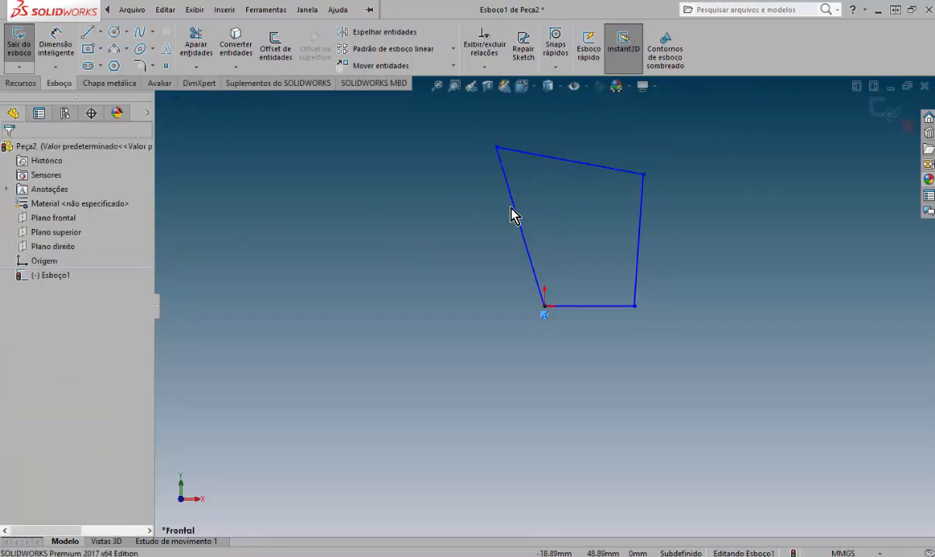
pyautogui.click(520, 153)
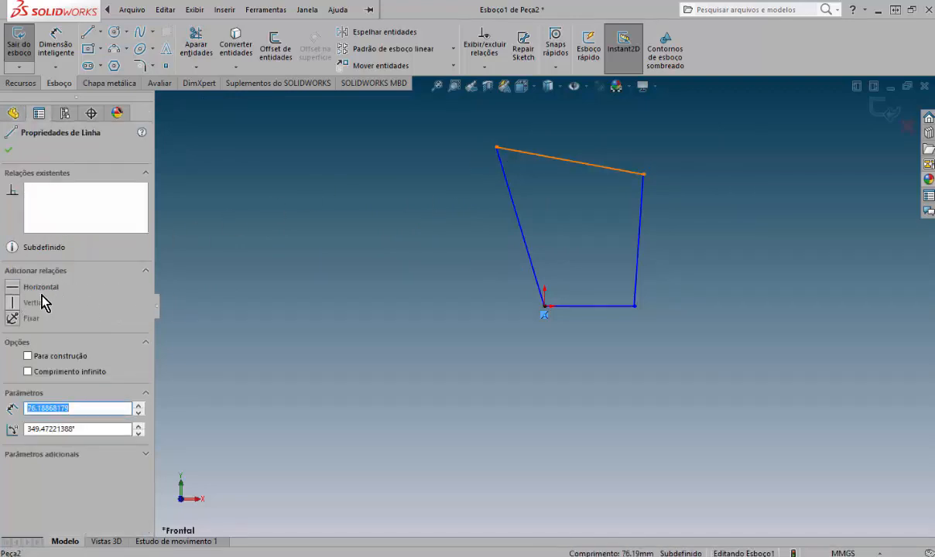
pyautogui.click(520, 221)
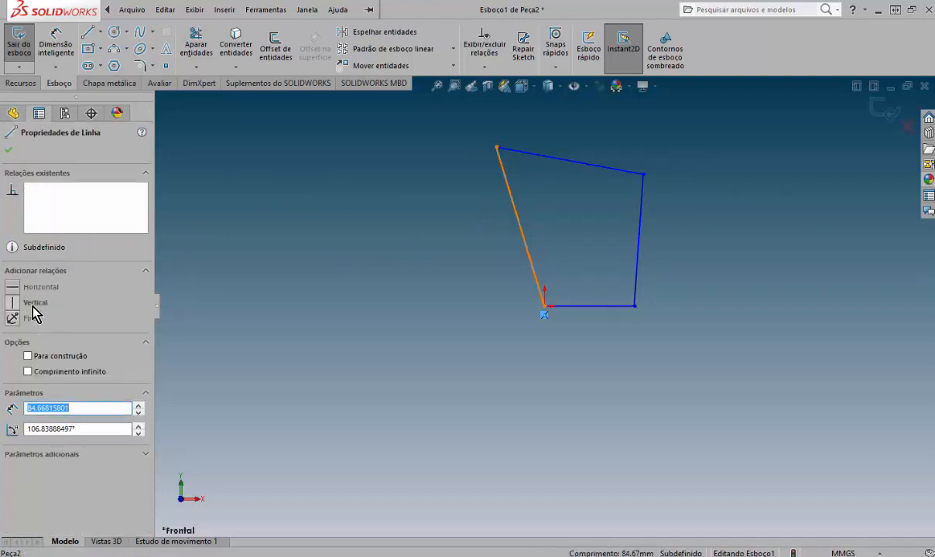
pyautogui.click(334, 259)
# Step: Add a vertical relation to the profile's slanted left line and a horizontal relation to its upper line
pyautogui.moveTo(544, 214)
pyautogui.mouseDown()
pyautogui.moveTo(510, 239)
pyautogui.moveTo(471, 246)
pyautogui.mouseUp()
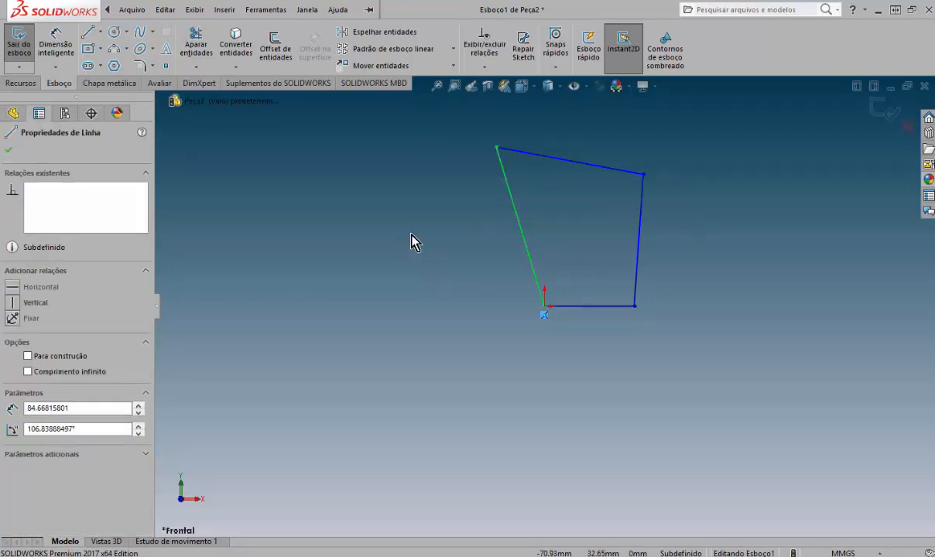
pyautogui.click(31, 303)
pyautogui.click(507, 213)
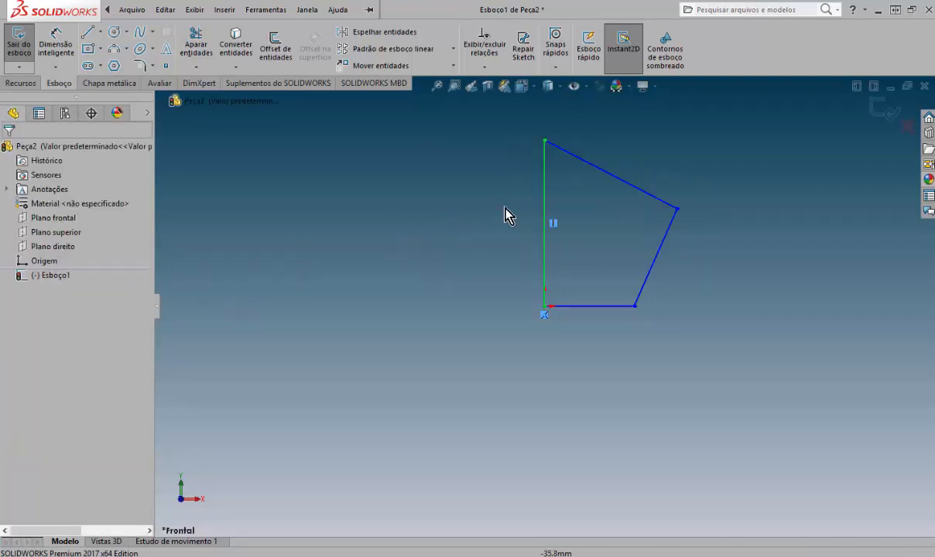
pyautogui.click(573, 160)
pyautogui.click(611, 103)
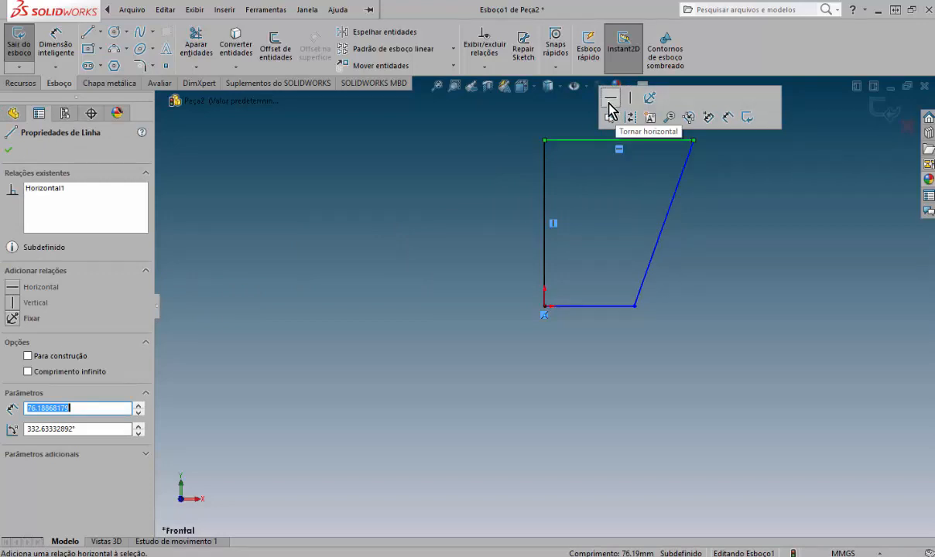
# Step: Add a vertical relation to the profile's slanted right line, and clear the selection
pyautogui.click(706, 217)
pyautogui.click(668, 219)
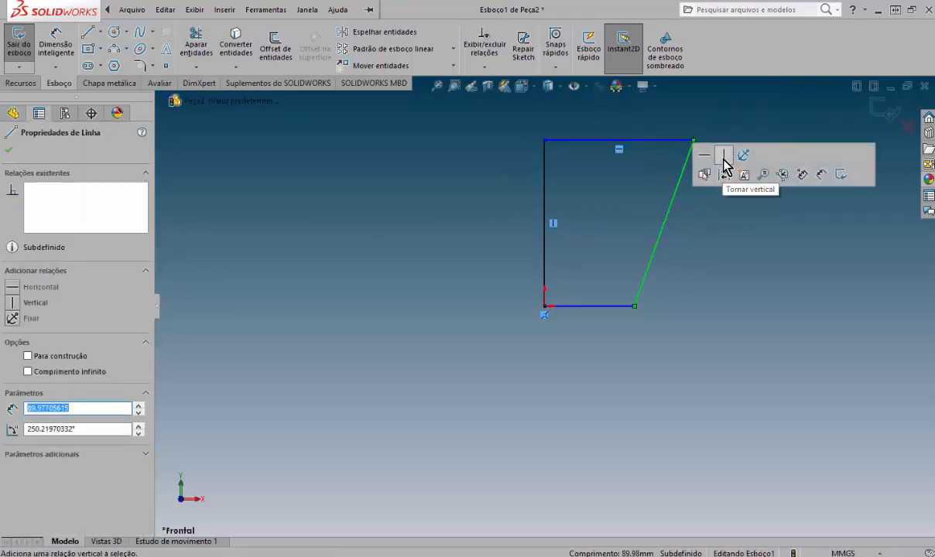
pyautogui.click(726, 165)
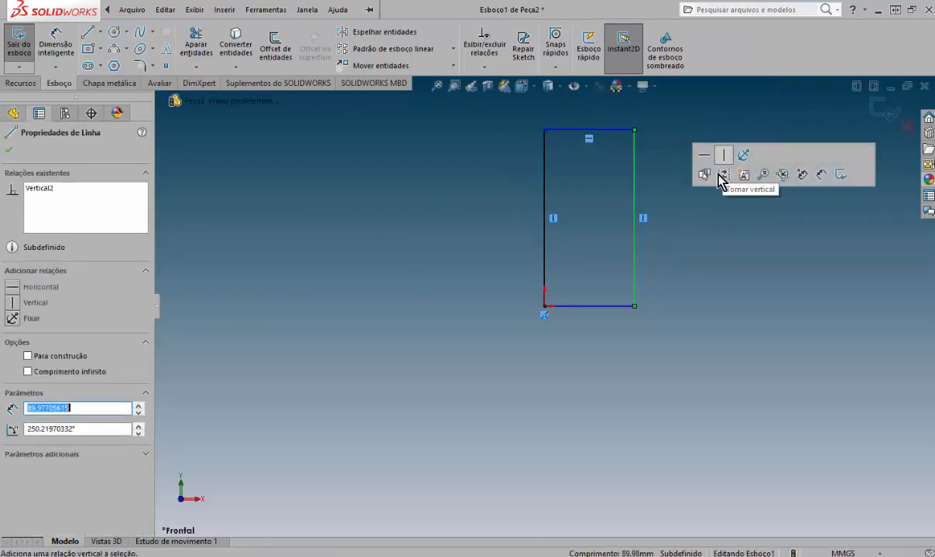
pyautogui.click(596, 310)
pyautogui.click(612, 279)
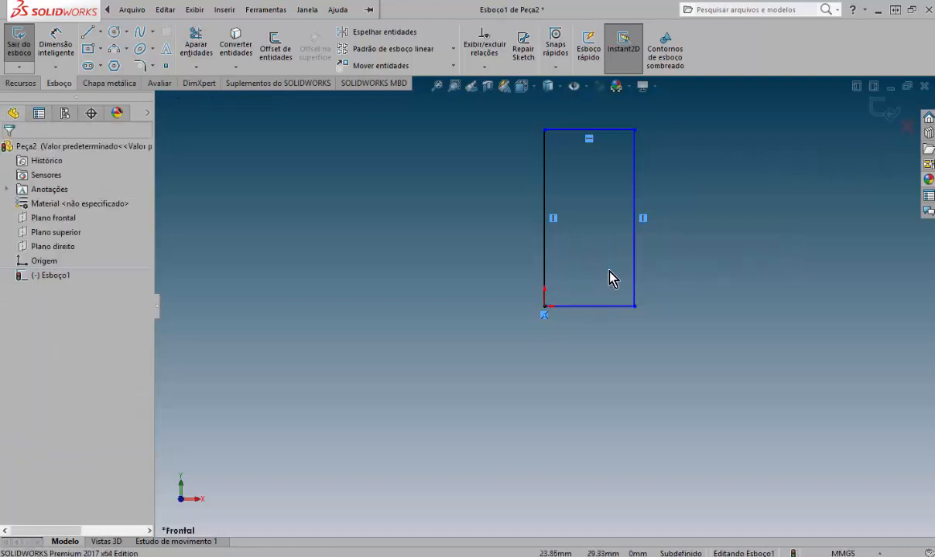
# Step: Move the profile's lower-right corner slightly outward and down, and make the bottom and right lines perpendicular
pyautogui.moveTo(634, 306)
pyautogui.mouseDown()
pyautogui.moveTo(632, 371)
pyautogui.moveTo(641, 318)
pyautogui.moveTo(660, 300)
pyautogui.moveTo(645, 315)
pyautogui.moveTo(657, 334)
pyautogui.moveTo(630, 298)
pyautogui.mouseUp()
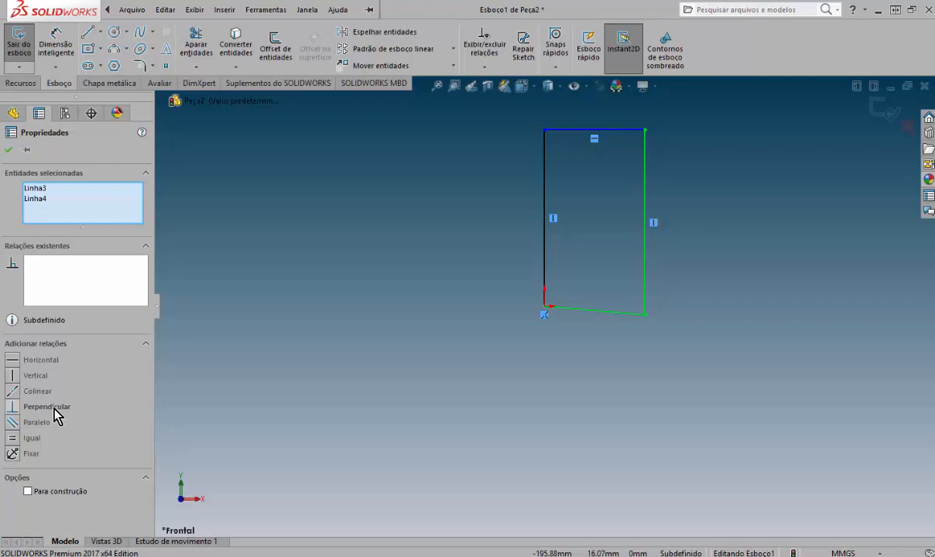
pyautogui.click(87, 407)
pyautogui.click(706, 336)
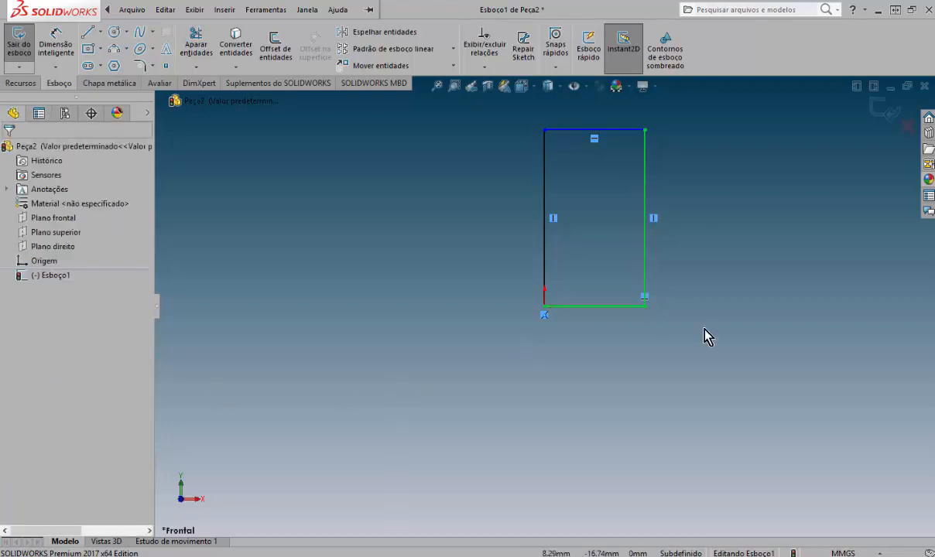
# Step: Delete the perpendicular relation from the profile's bottom line
pyautogui.click(599, 314)
pyautogui.click(64, 188)
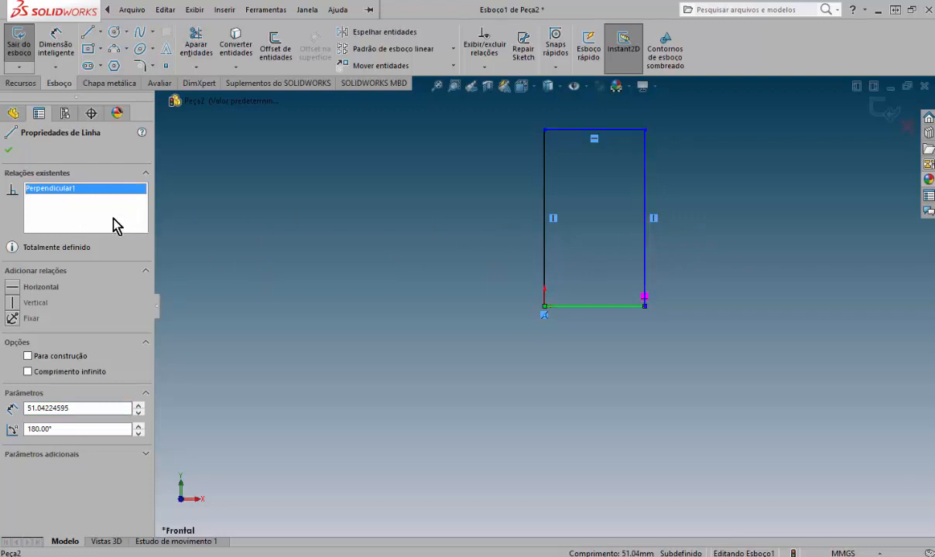
pyautogui.rightClick(51, 190)
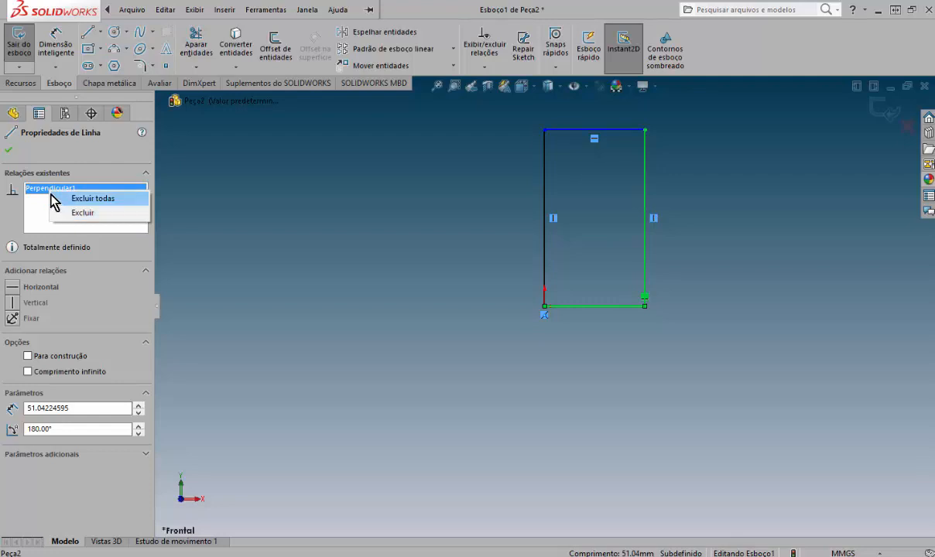
pyautogui.click(66, 214)
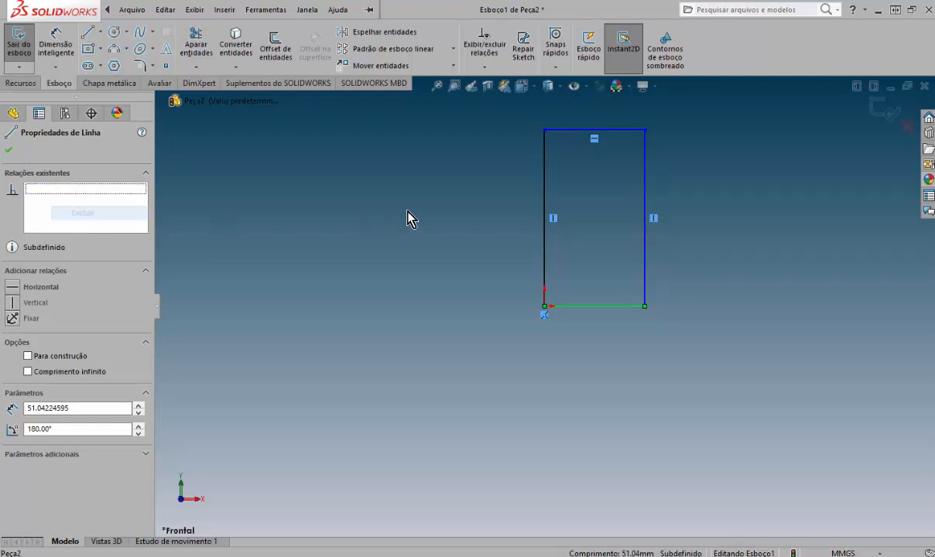
# Step: Add a horizontal relation to the profile's bottom line, and move the upper-right corner outward and down to make the rectangle wider and shorter
pyautogui.click(407, 215)
pyautogui.click(594, 308)
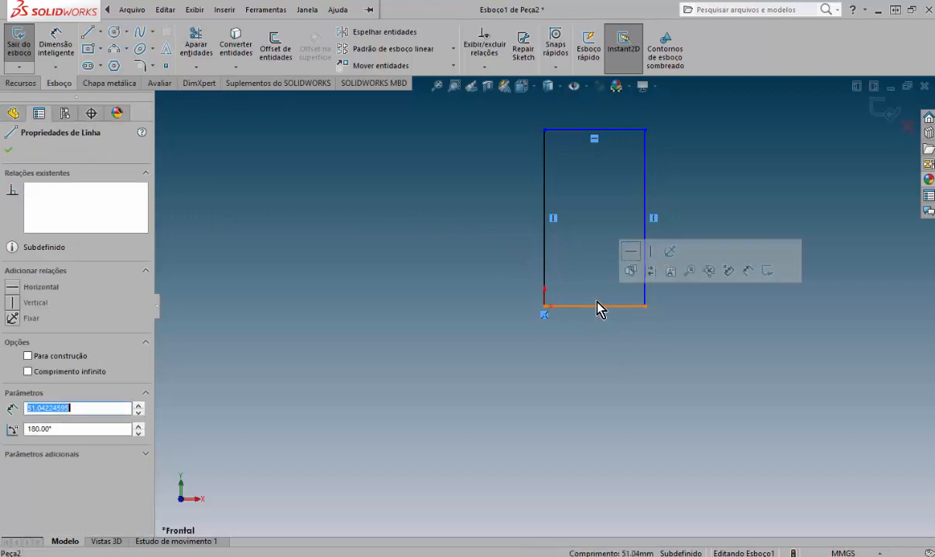
pyautogui.click(630, 266)
pyautogui.click(391, 210)
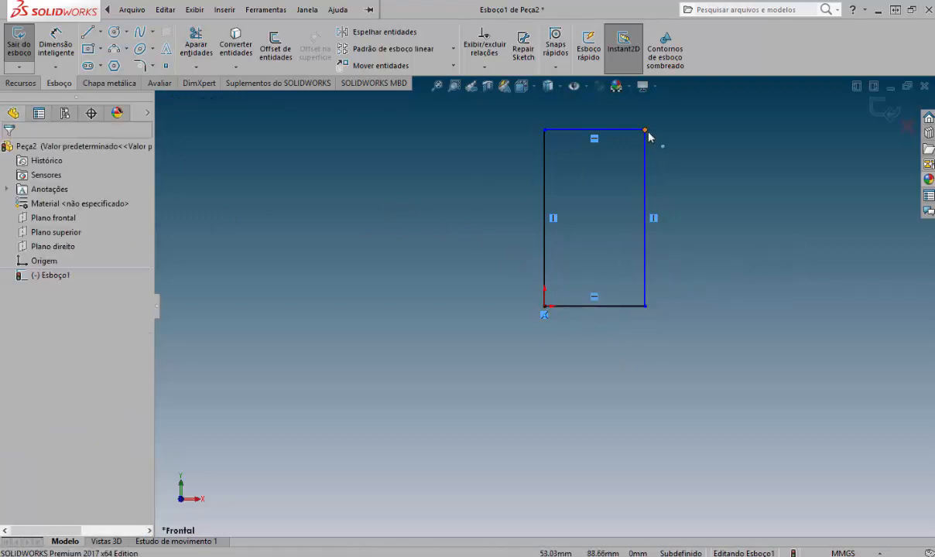
pyautogui.moveTo(646, 130); pyautogui.dragTo(681, 189)
pyautogui.click(656, 246)
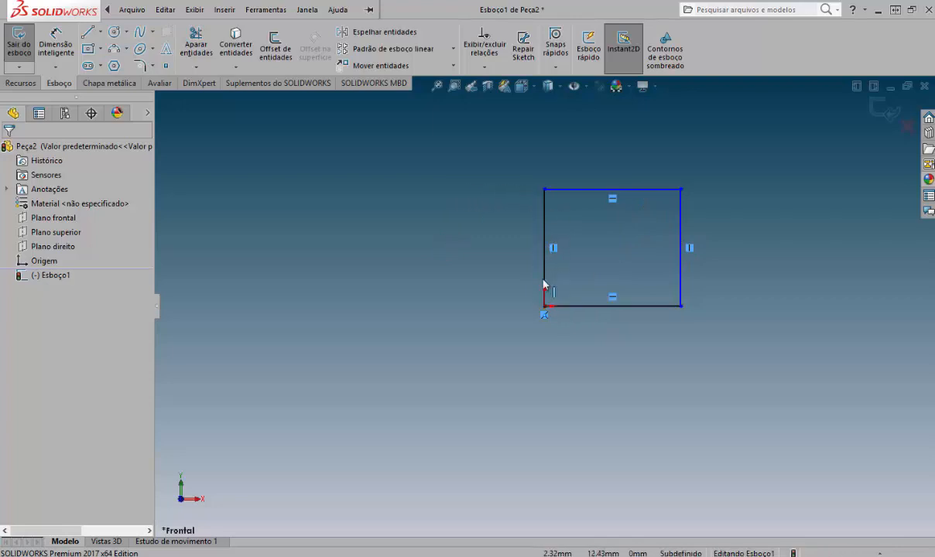
# Step: Delete the coincident relation at the origin and move the rectangle's lower-left corner to about (-21, -26) mm
pyautogui.click(542, 314)
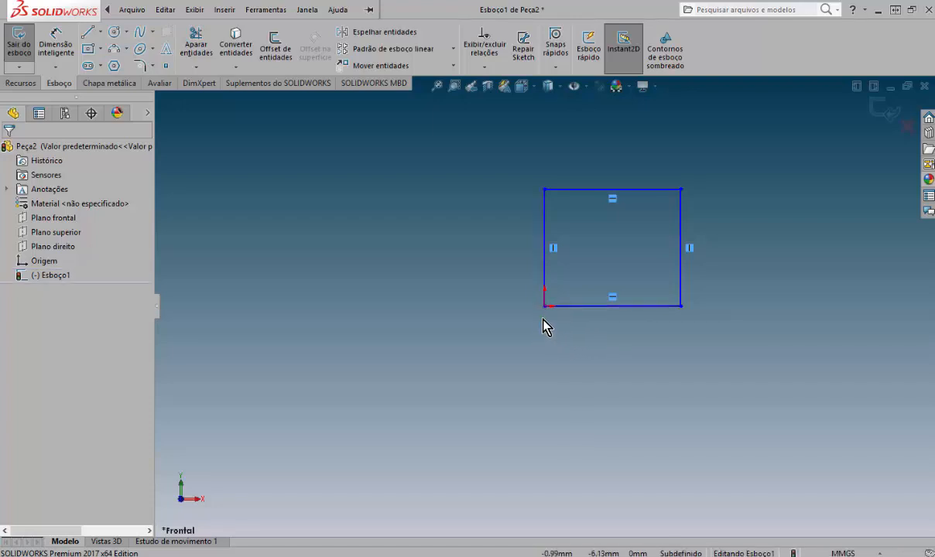
pyautogui.moveTo(545, 306); pyautogui.dragTo(504, 358)
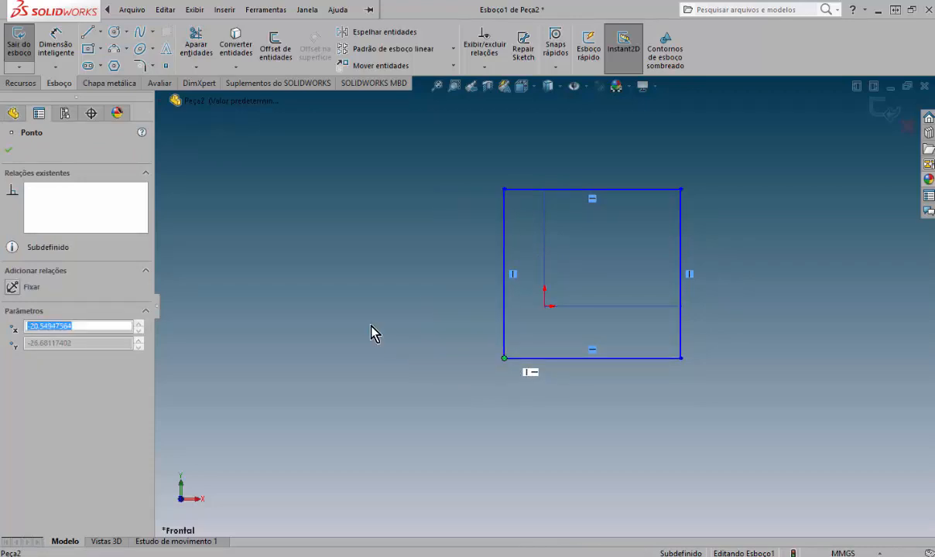
pyautogui.click(372, 332)
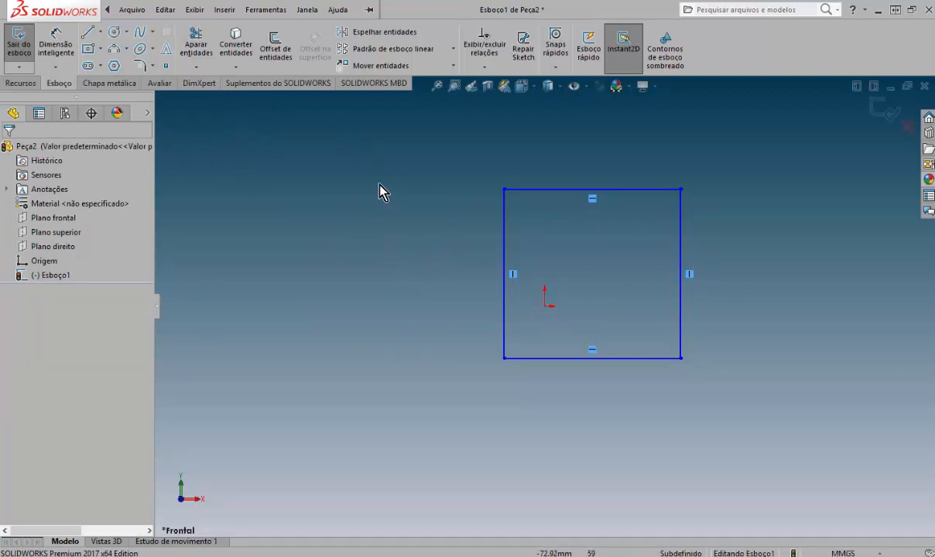
pyautogui.click(67, 50)
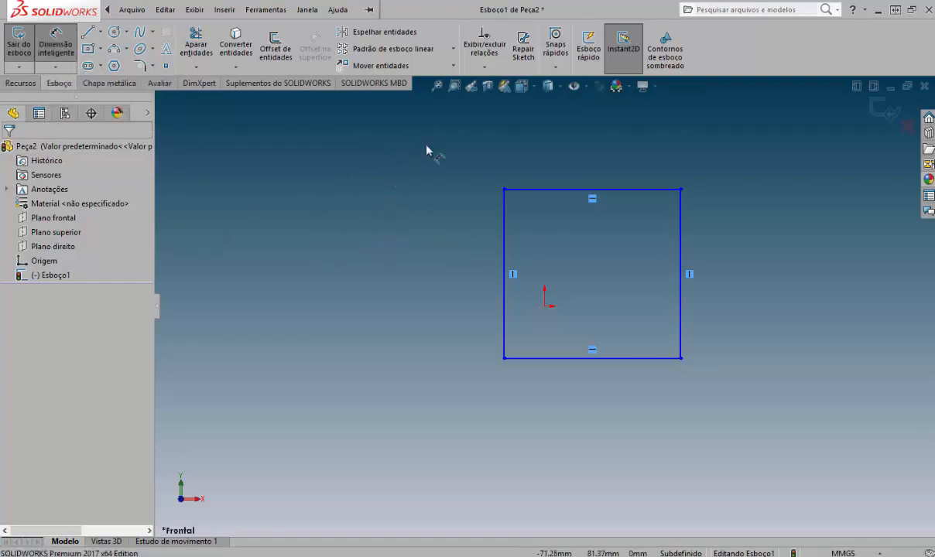
pyautogui.click(550, 196)
pyautogui.click(586, 149)
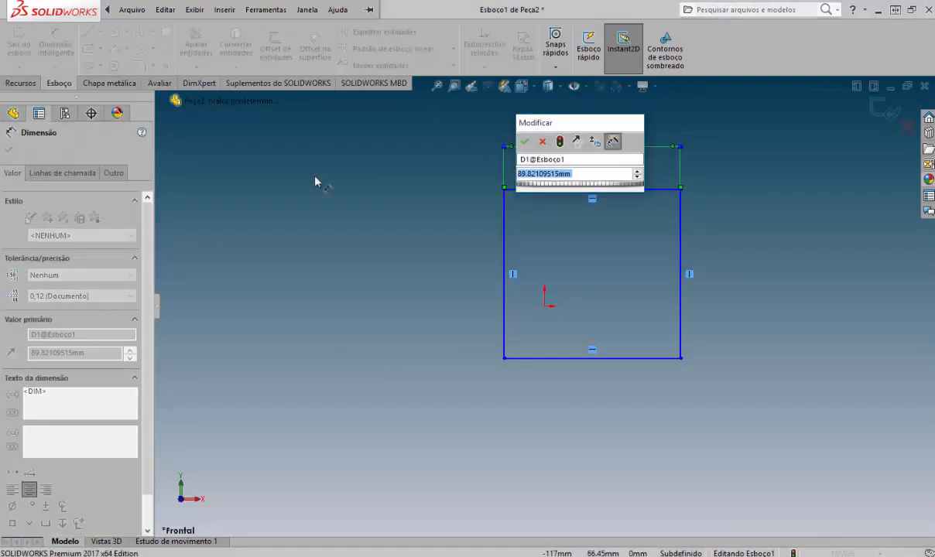
pyautogui.moveTo(559, 126); pyautogui.dragTo(418, 146)
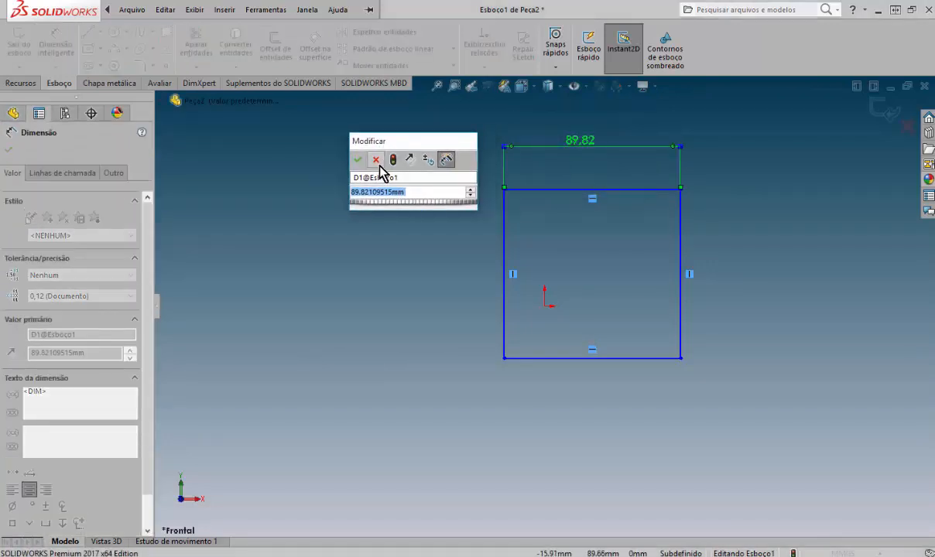
pyautogui.click(378, 164)
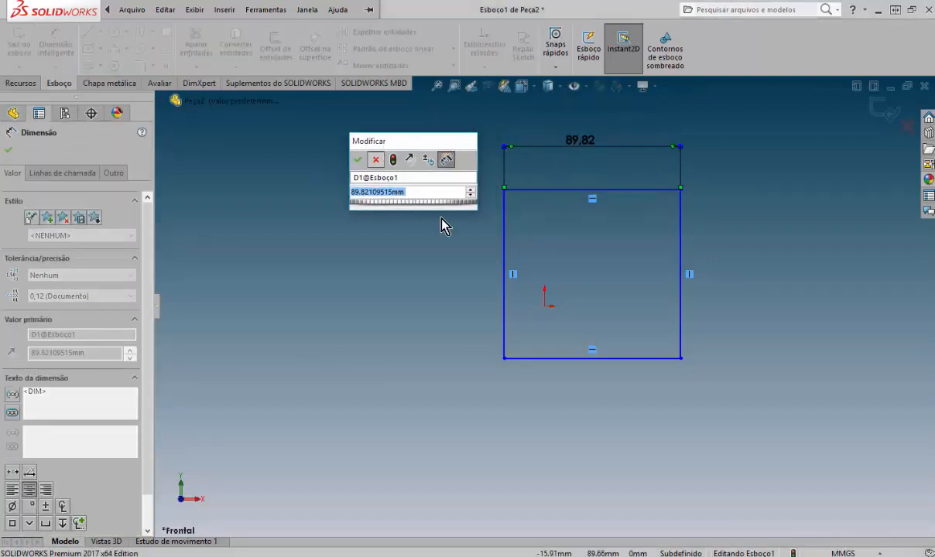
pyautogui.click(502, 172)
pyautogui.press('Delete')
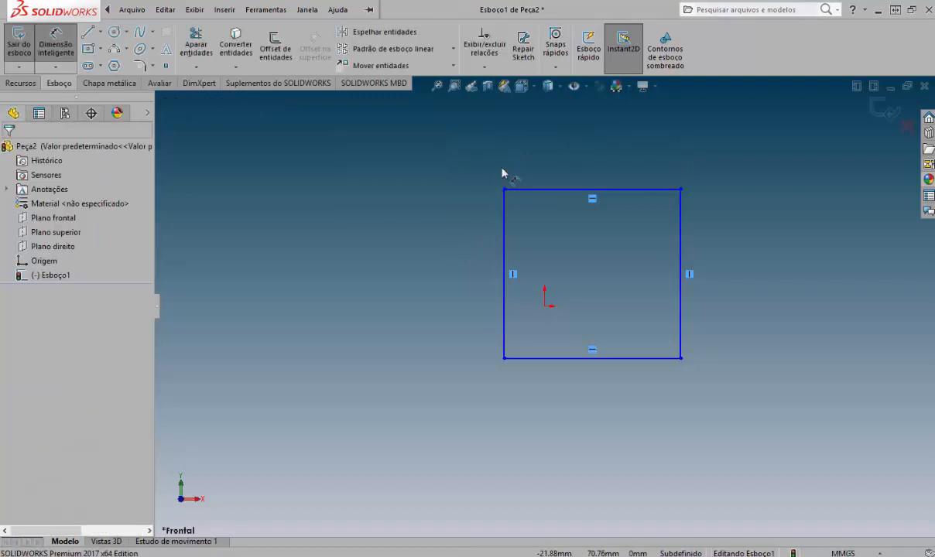
# Step: Dimension the length of the rectangle's upper line, place the dimension above it and set it to 50 mm
pyautogui.click(543, 190)
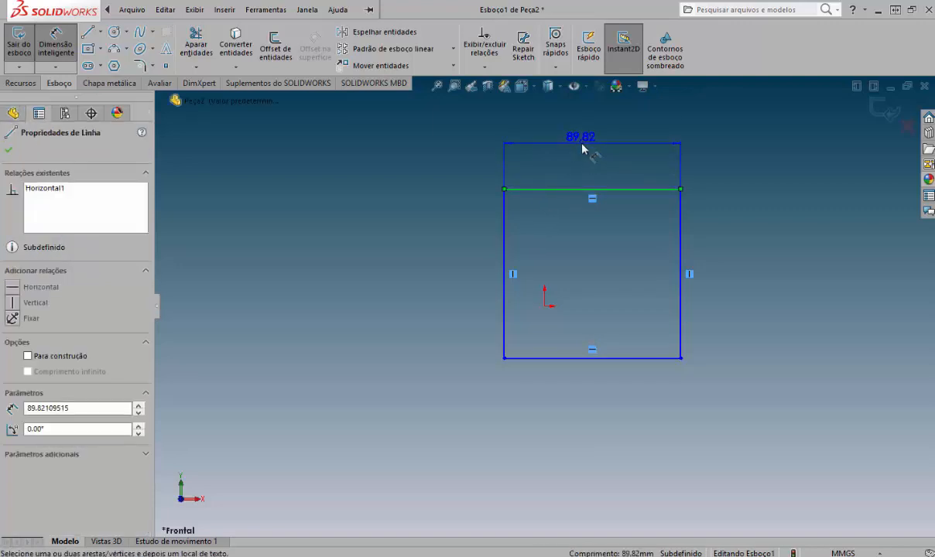
pyautogui.click(581, 147)
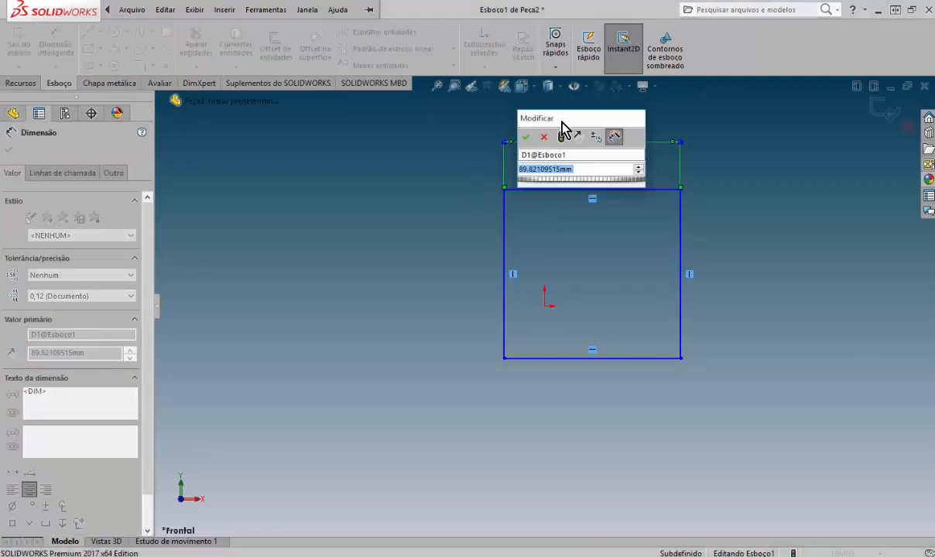
pyautogui.moveTo(557, 123)
pyautogui.mouseDown()
pyautogui.moveTo(411, 150)
pyautogui.moveTo(398, 144)
pyautogui.mouseUp()
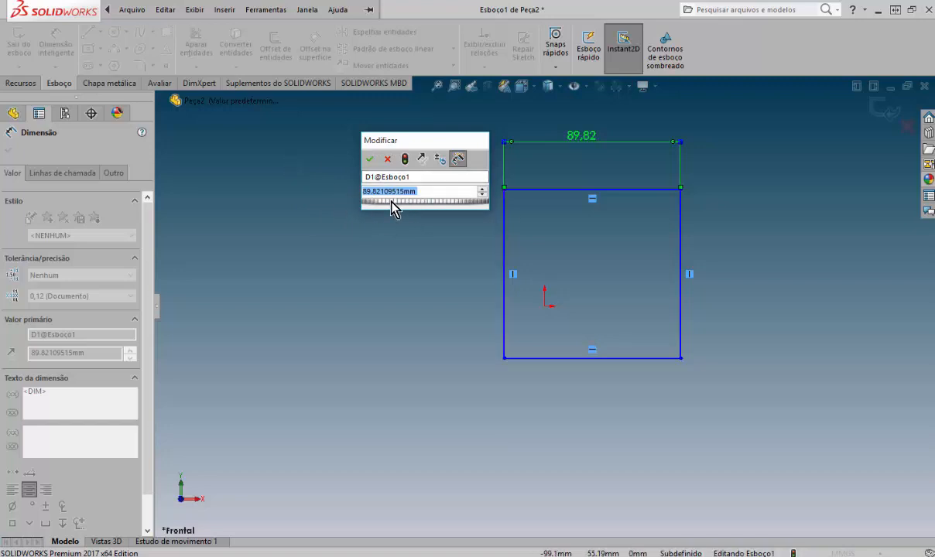
pyautogui.write('50')
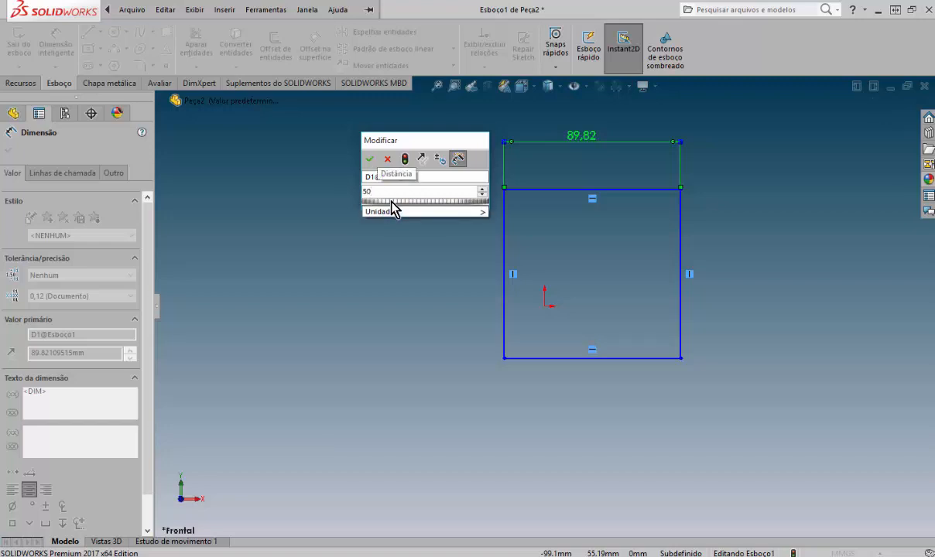
pyautogui.press('Return')
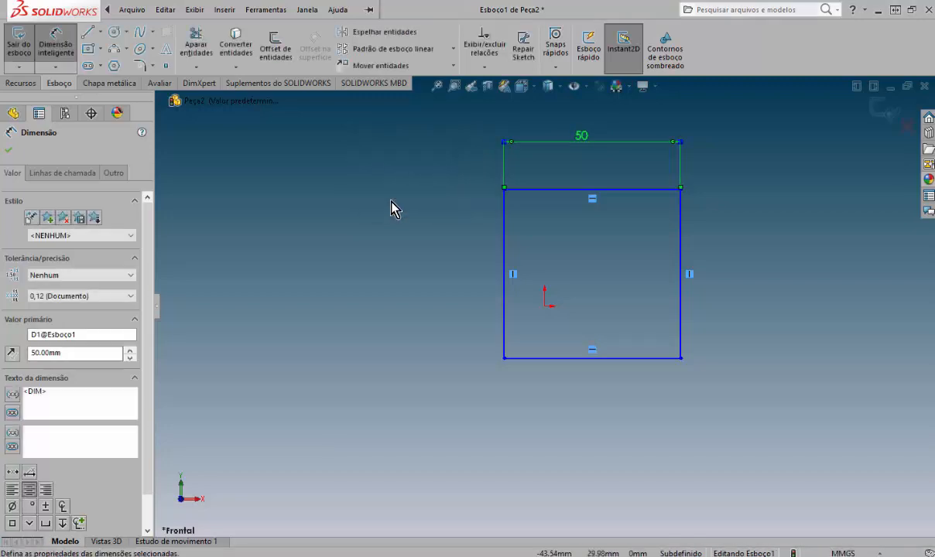
pyautogui.click(390, 202)
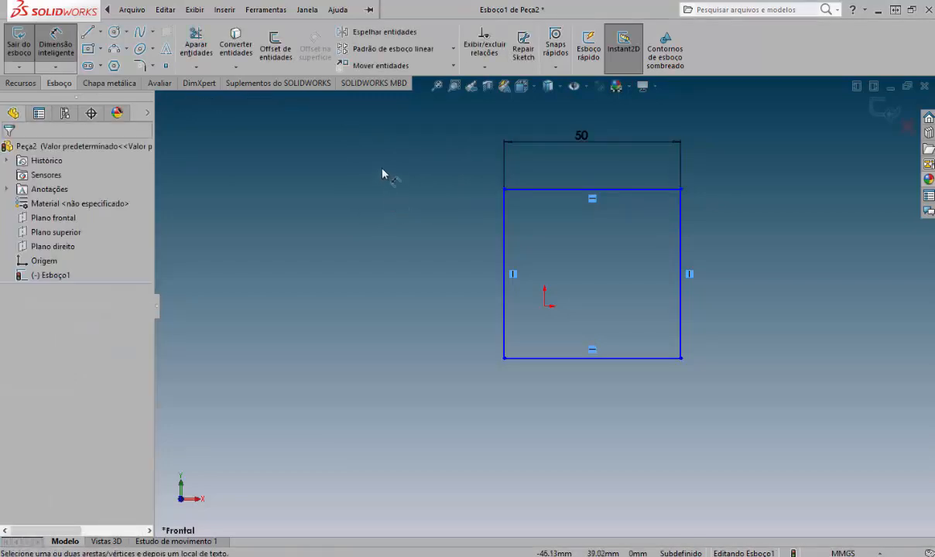
# Step: Dimension the length of the rectangle's left line, place the dimension beside it and set it to 50 mm
pyautogui.rightClick(382, 168)
pyautogui.click(318, 230)
pyautogui.click(505, 239)
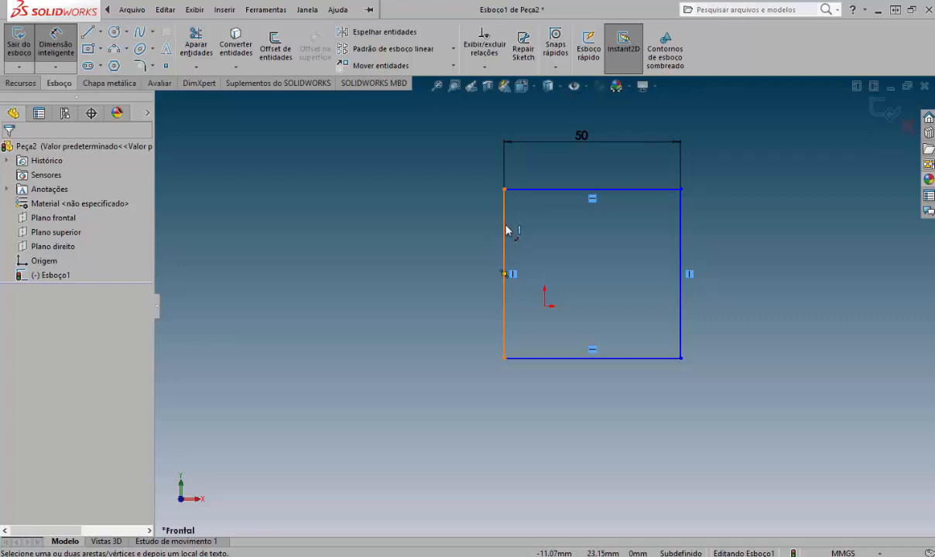
pyautogui.click(507, 231)
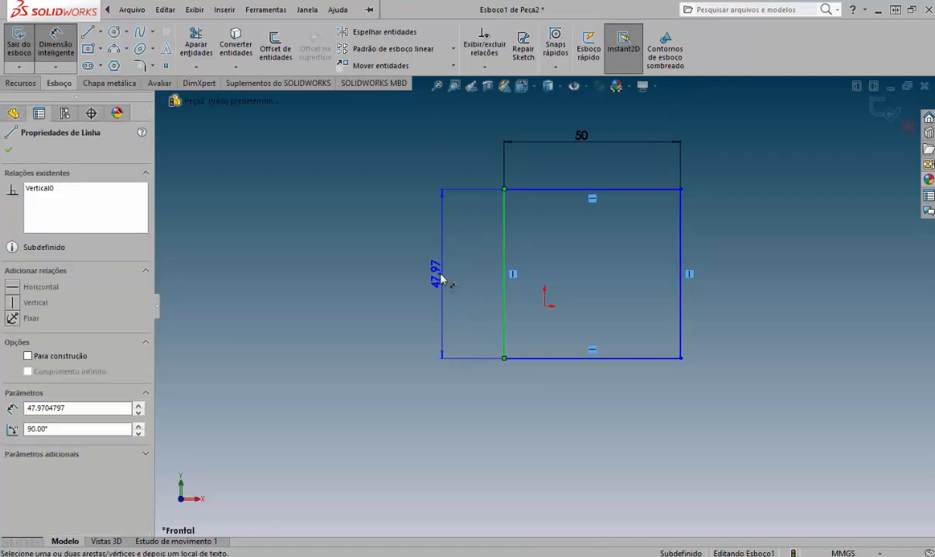
pyautogui.click(437, 284)
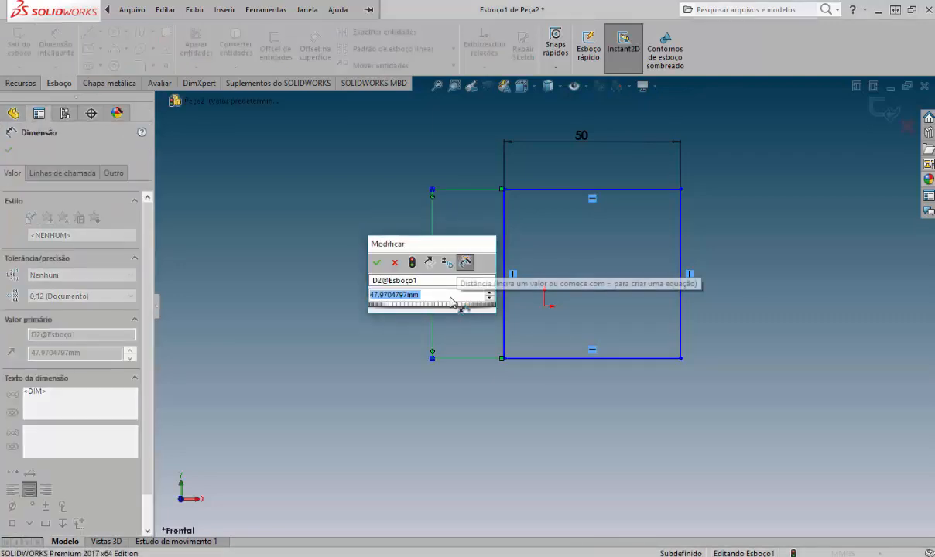
pyautogui.write('50')
pyautogui.press('Return')
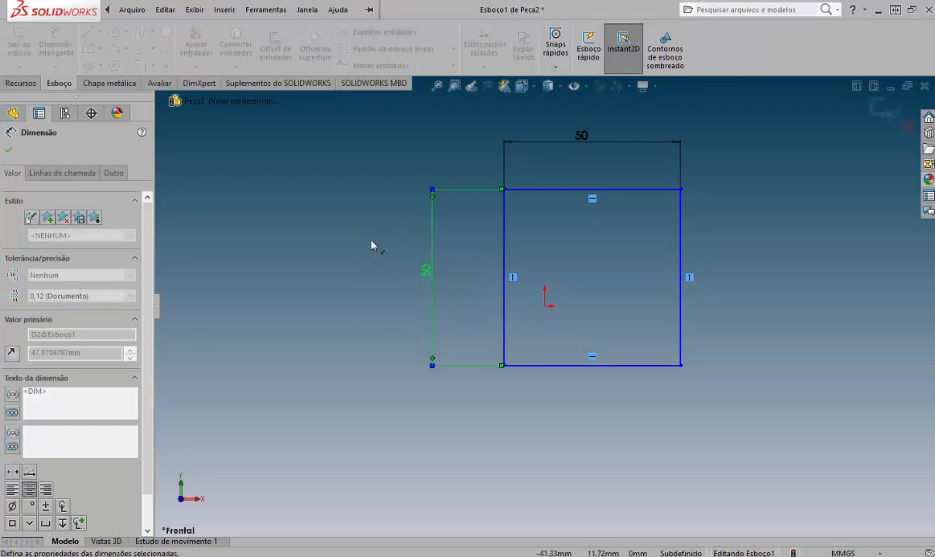
pyautogui.rightClick(317, 186)
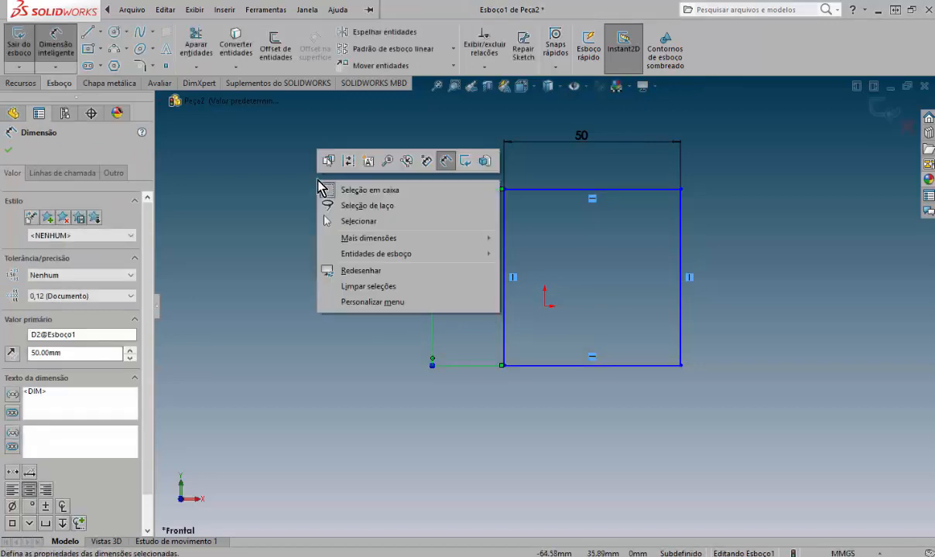
pyautogui.click(348, 220)
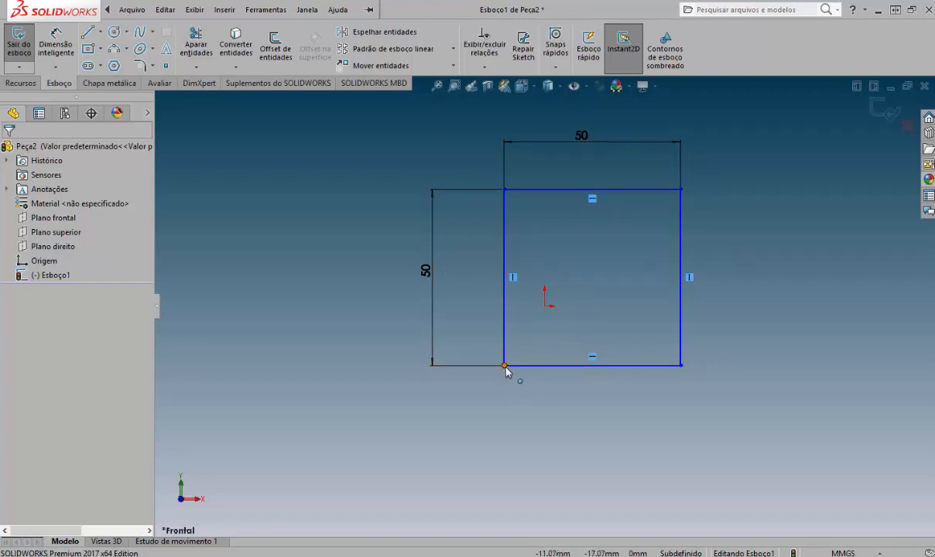
# Step: Move the rectangle's lower-left corner onto the origin so that the two points are coincident
pyautogui.moveTo(504, 365)
pyautogui.mouseDown()
pyautogui.moveTo(524, 294)
pyautogui.moveTo(584, 294)
pyautogui.moveTo(588, 307)
pyautogui.moveTo(545, 306)
pyautogui.mouseUp()
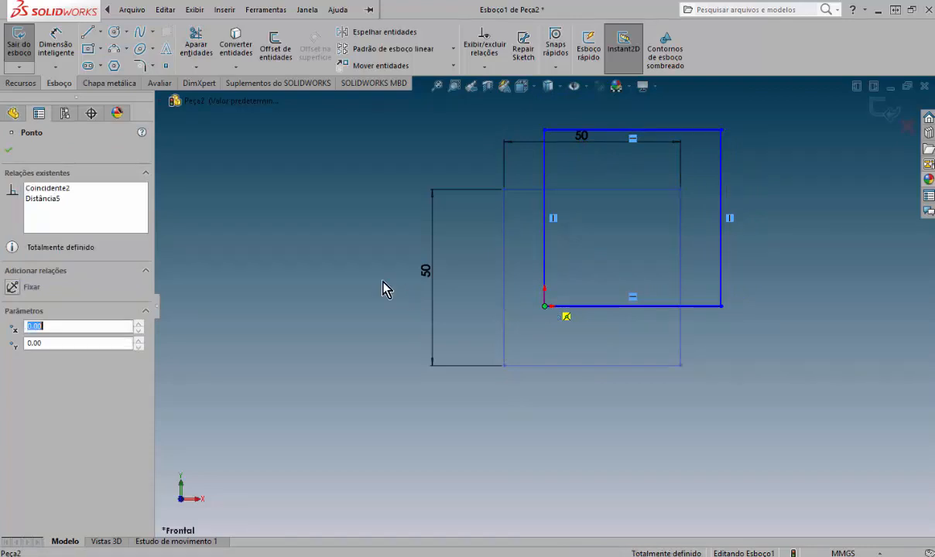
pyautogui.click(384, 285)
pyautogui.scroll(2, 655, 253)
pyautogui.scroll(-1, 672, 250)
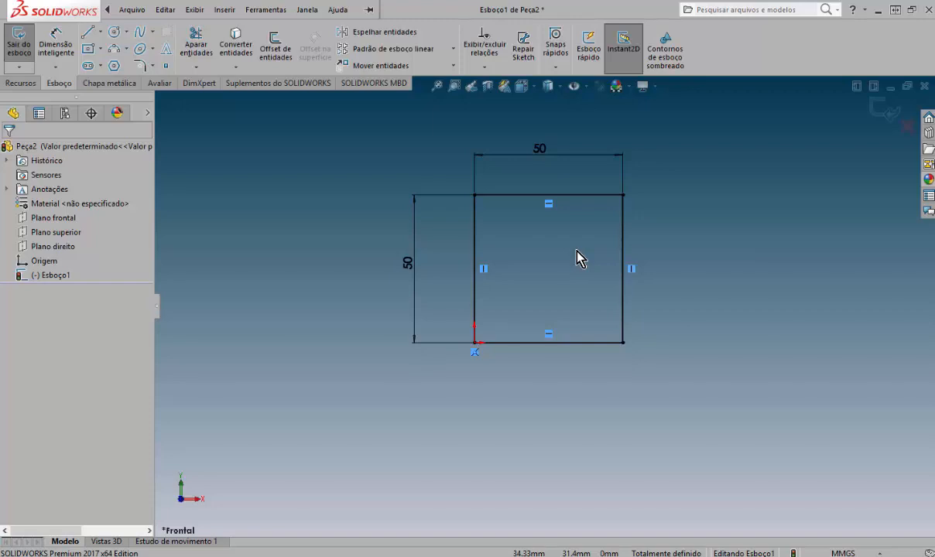
pyautogui.click(443, 202)
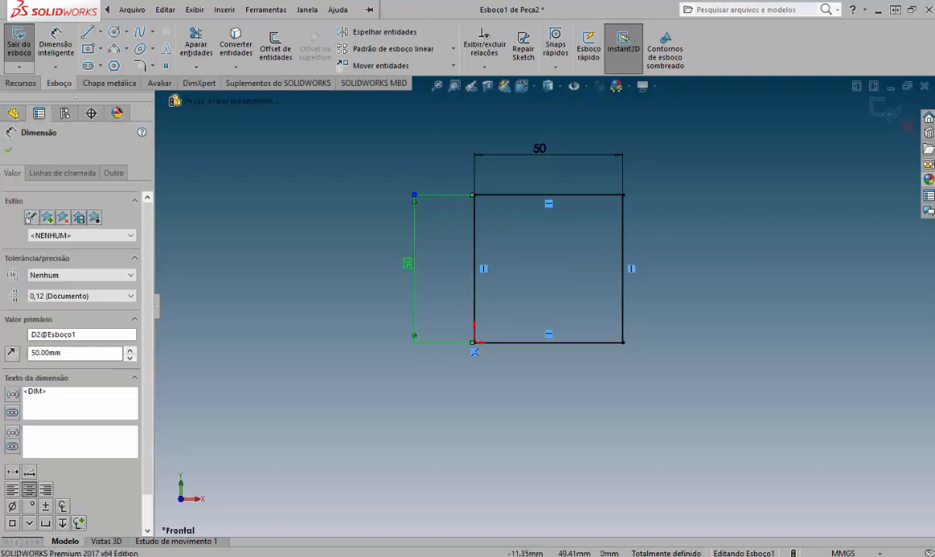
pyautogui.click(441, 176)
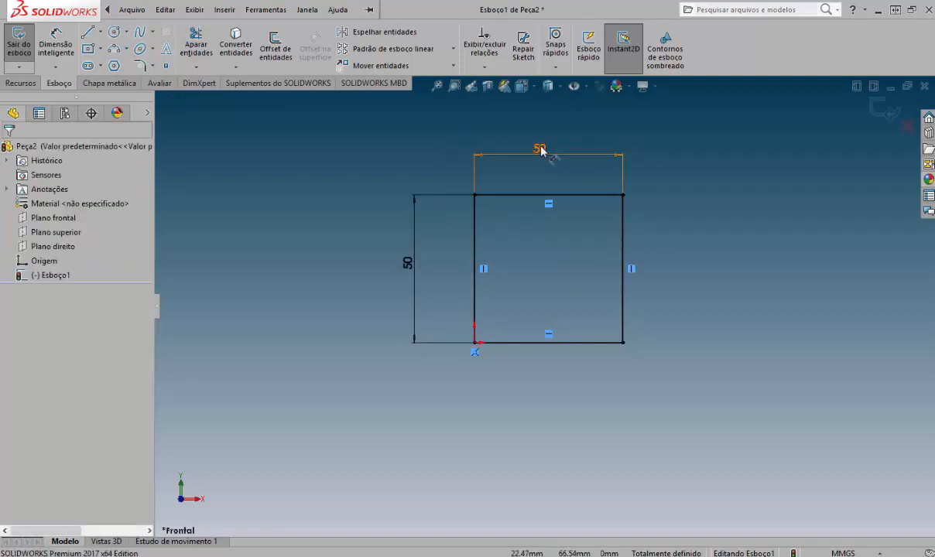
pyautogui.click(541, 148)
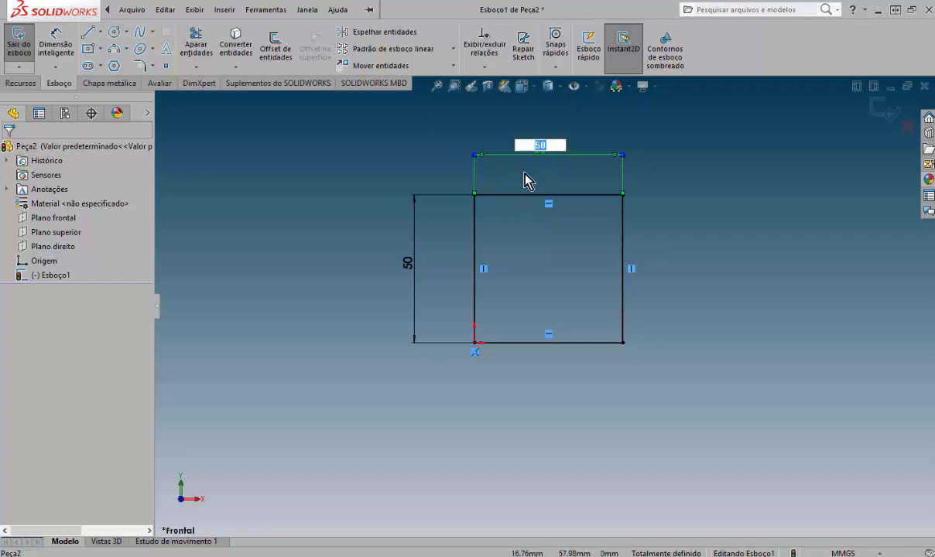
pyautogui.press('Return')
pyautogui.click(409, 265)
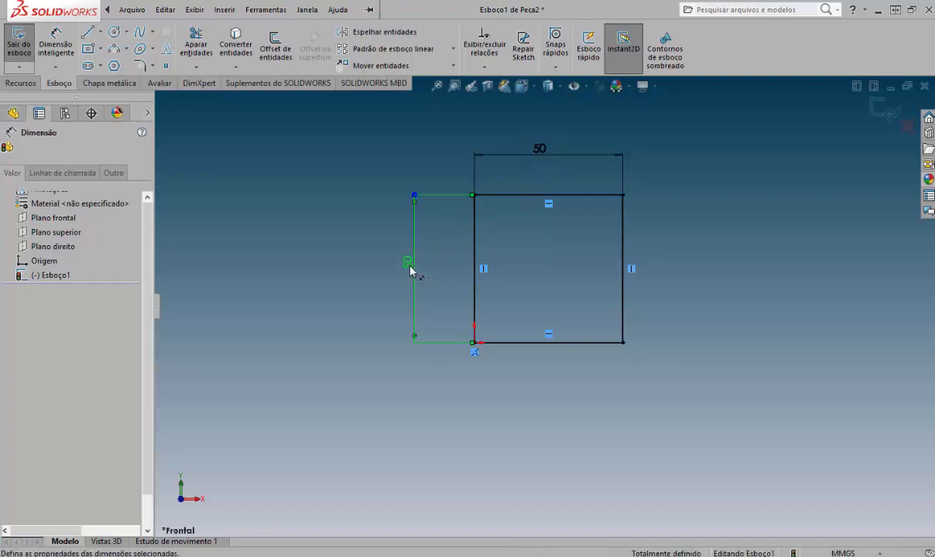
pyautogui.doubleClick(410, 267)
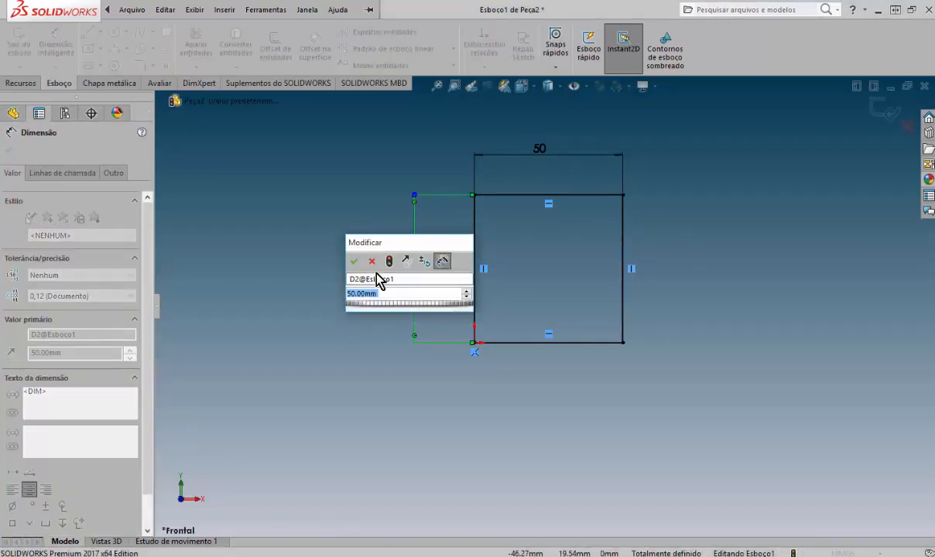
pyautogui.click(544, 214)
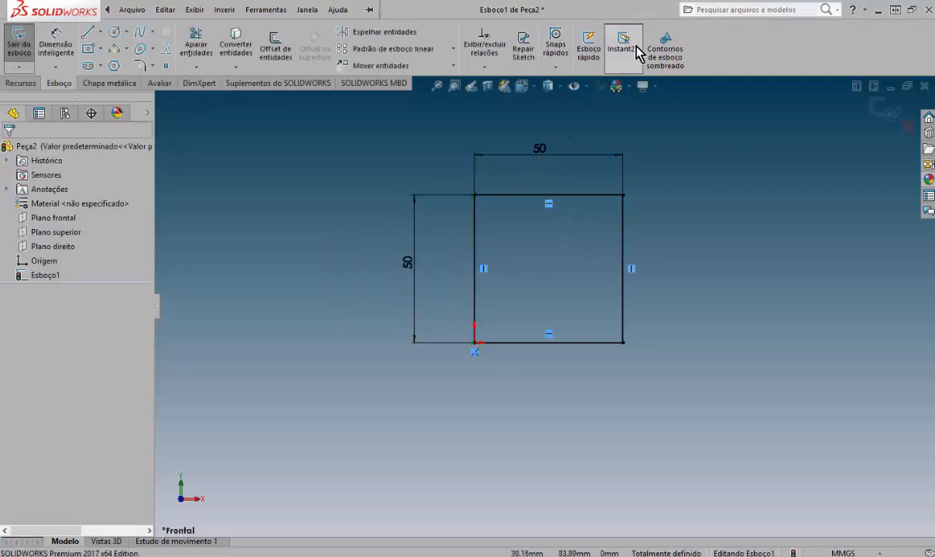
pyautogui.click(620, 60)
# Step: Set the horizontal dimension above the rectangle to 60 mm
pyautogui.click(539, 151)
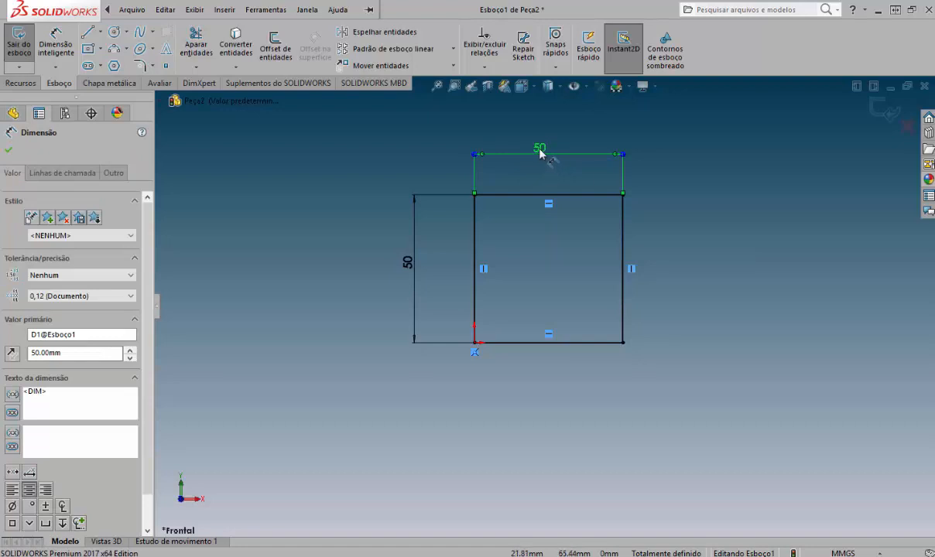
pyautogui.moveTo(475, 154); pyautogui.dragTo(473, 154)
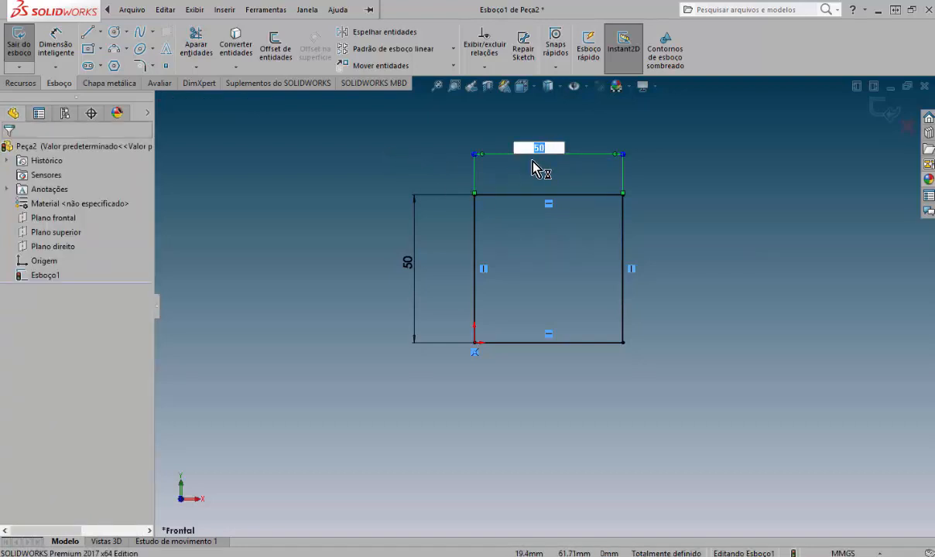
pyautogui.write('60')
pyautogui.press('Return')
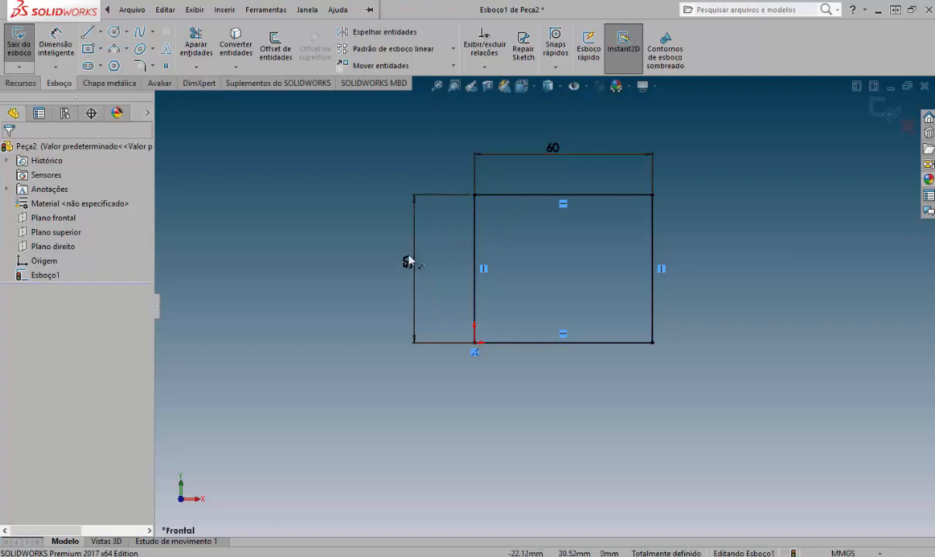
# Step: Delete the rectangle's vertical dimension and move its upper line down to a height of about 35 mm
pyautogui.click(420, 190)
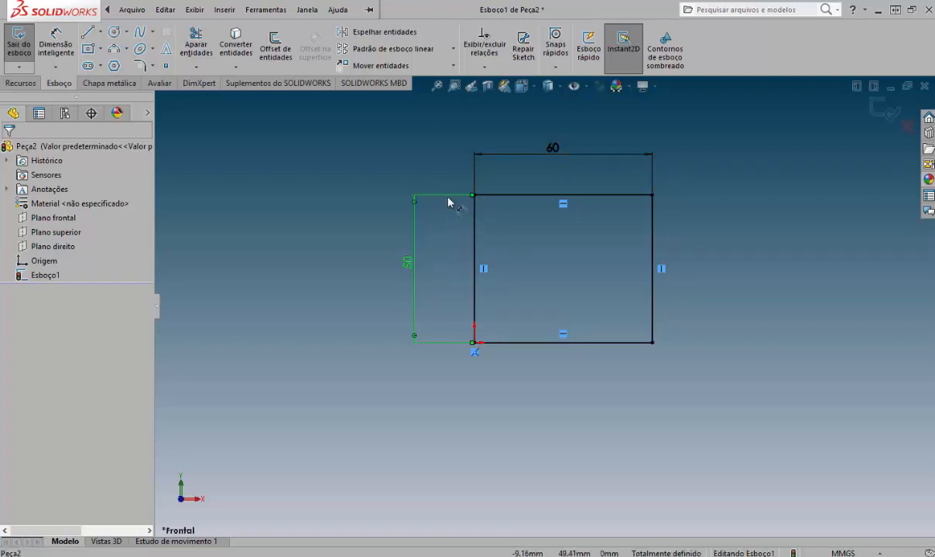
pyautogui.press('Delete')
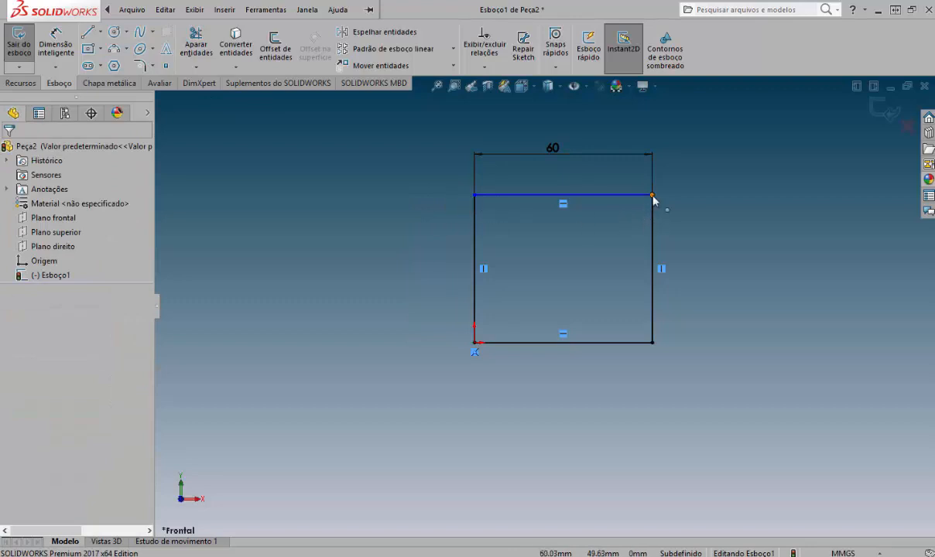
pyautogui.moveTo(653, 196); pyautogui.dragTo(676, 240)
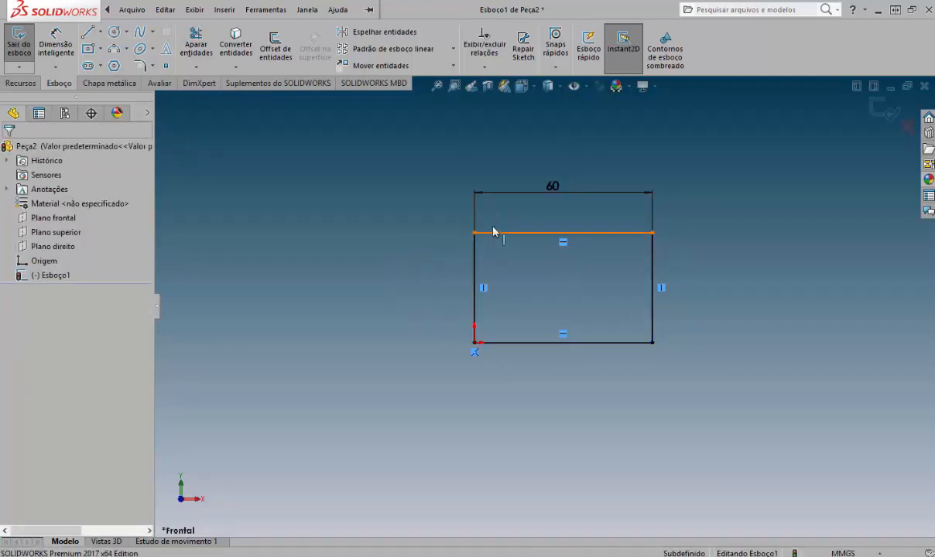
pyautogui.moveTo(492, 237)
pyautogui.mouseDown()
pyautogui.moveTo(501, 207)
pyautogui.moveTo(501, 249)
pyautogui.moveTo(511, 236)
pyautogui.mouseUp()
pyautogui.moveTo(524, 271); pyautogui.dragTo(519, 242)
pyautogui.click(409, 288)
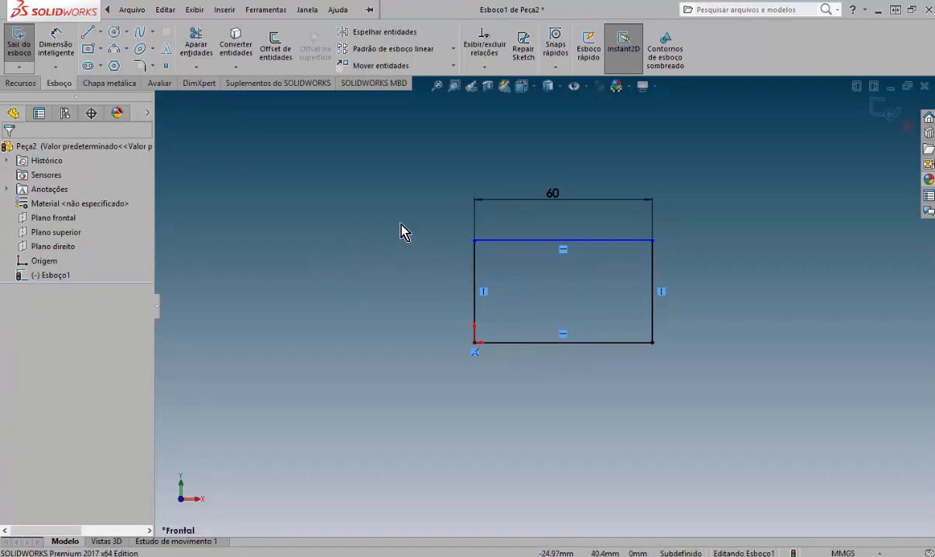
# Step: Add an equal relation between the rectangle's left line and upper line
pyautogui.click(474, 288)
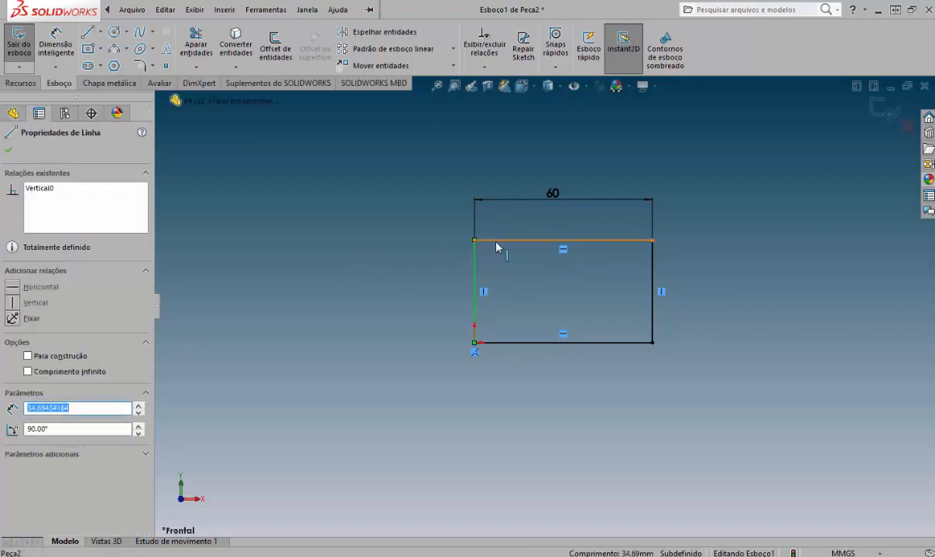
pyautogui.keyDown('ctrl'); pyautogui.click(497, 242); pyautogui.keyUp('ctrl')
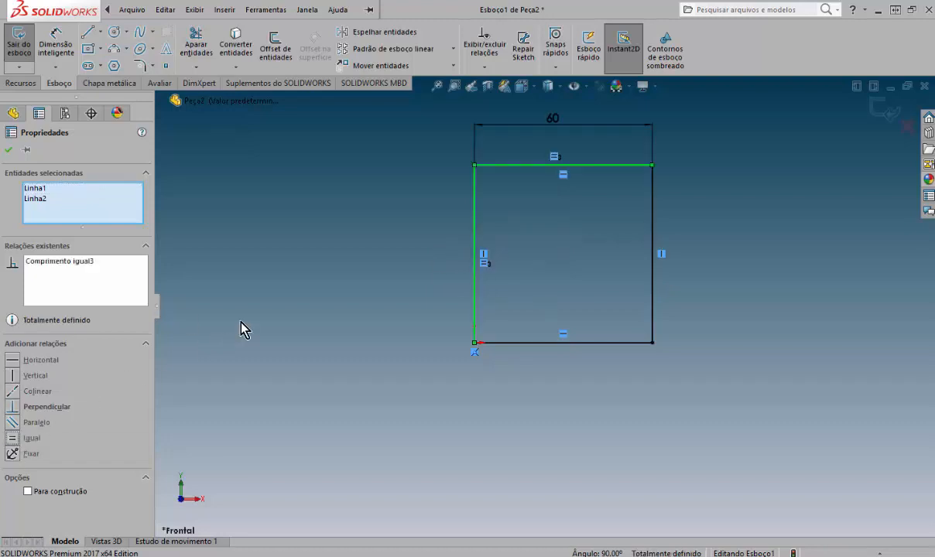
pyautogui.click(256, 306)
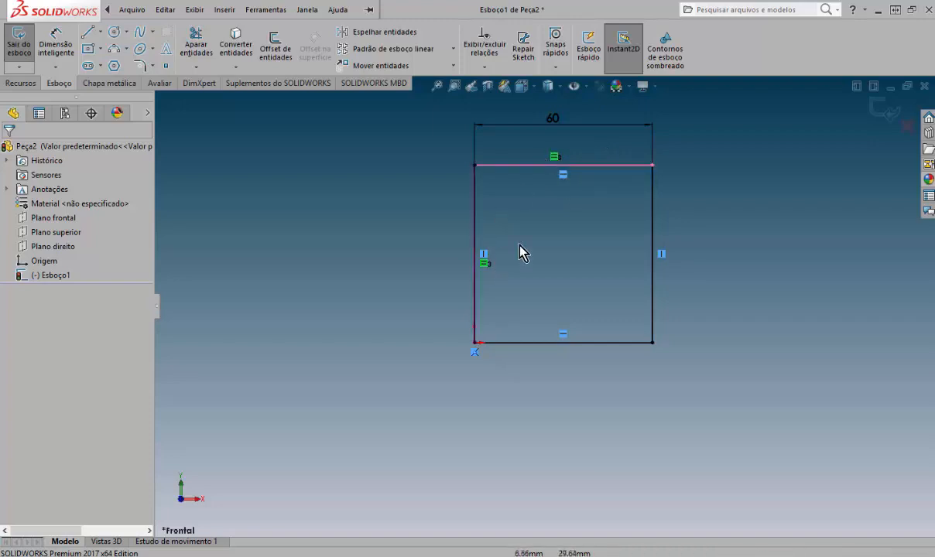
# Step: Set the horizontal dimension above the square to 30 mm
pyautogui.click(551, 124)
pyautogui.click(551, 120)
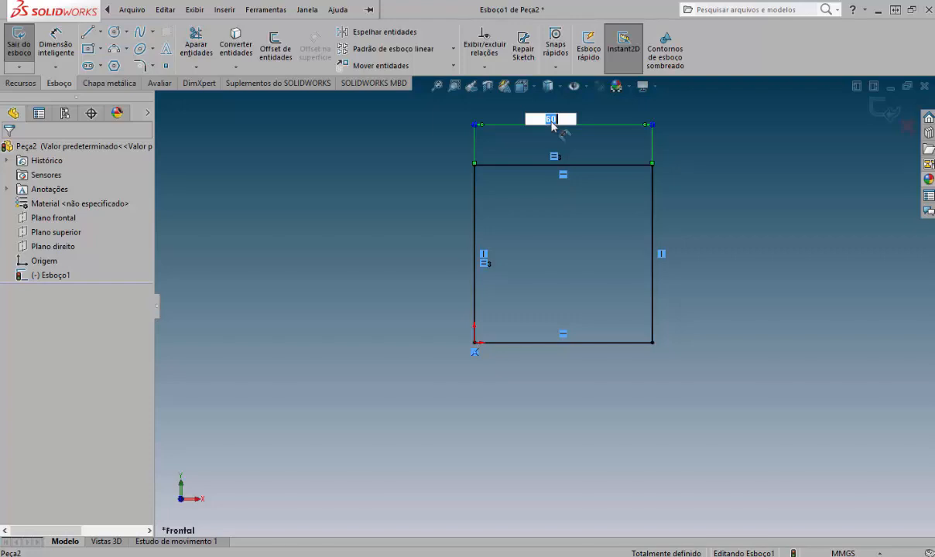
pyautogui.write('30')
pyautogui.press('Return')
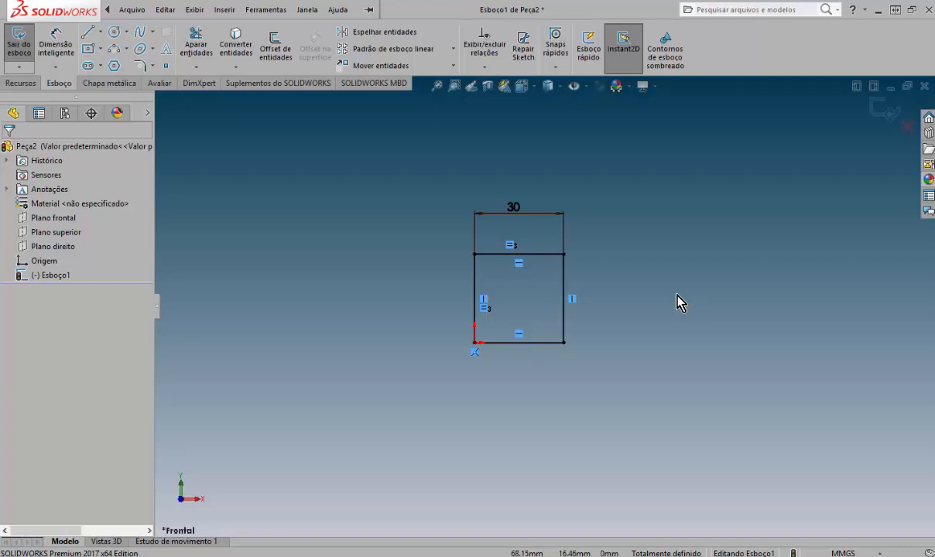
pyautogui.scroll(-1, 523, 300)
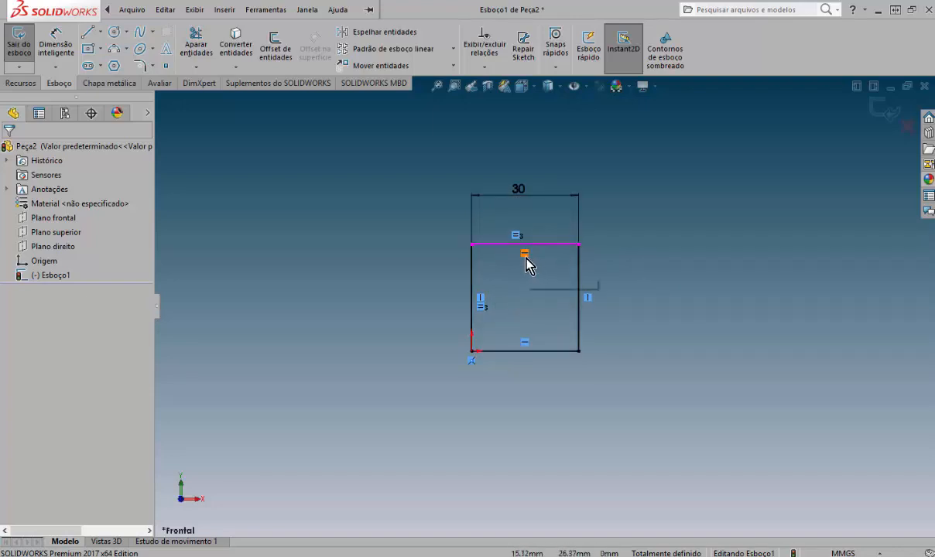
# Step: Examine the horizontal and equal-length relations applied to the square's upper line
pyautogui.click(526, 258)
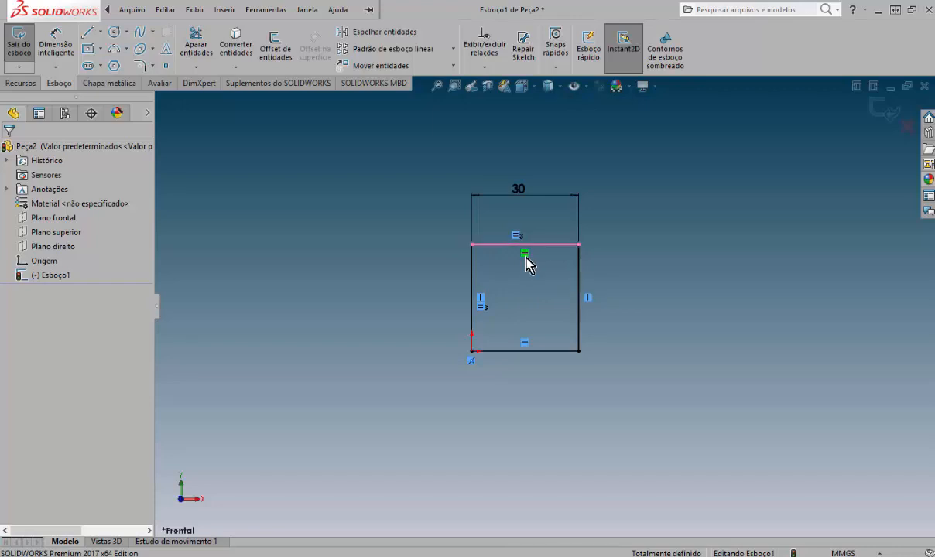
pyautogui.click(625, 246)
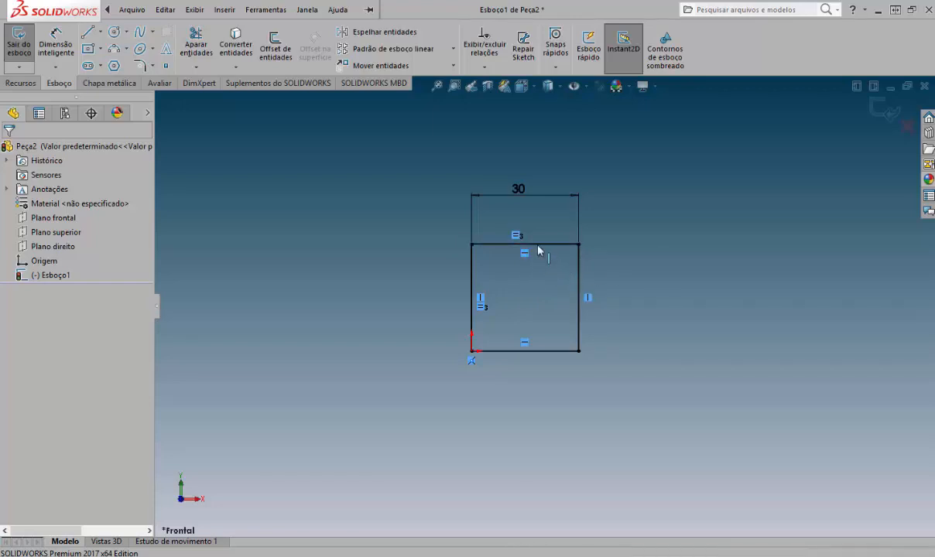
pyautogui.click(539, 246)
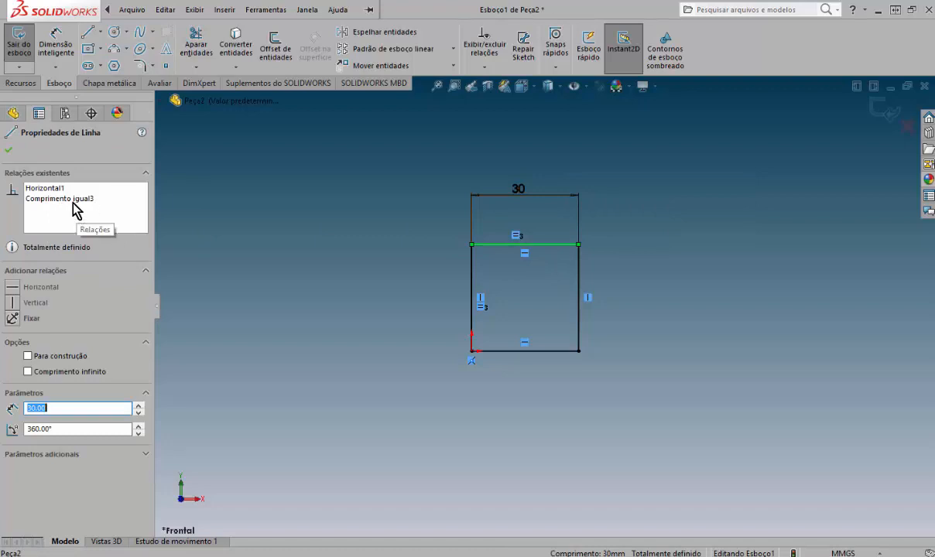
pyautogui.click(71, 198)
pyautogui.click(69, 189)
pyautogui.click(69, 198)
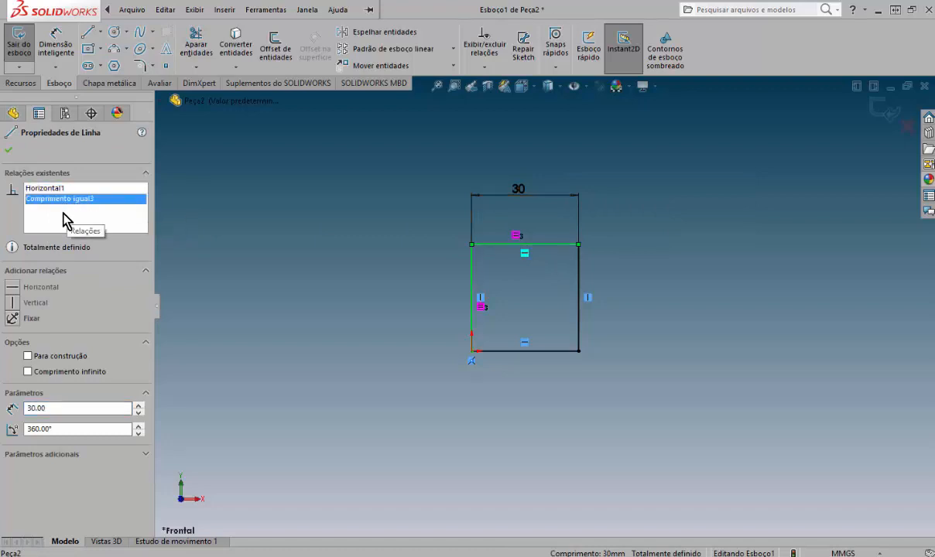
pyautogui.rightClick(64, 213)
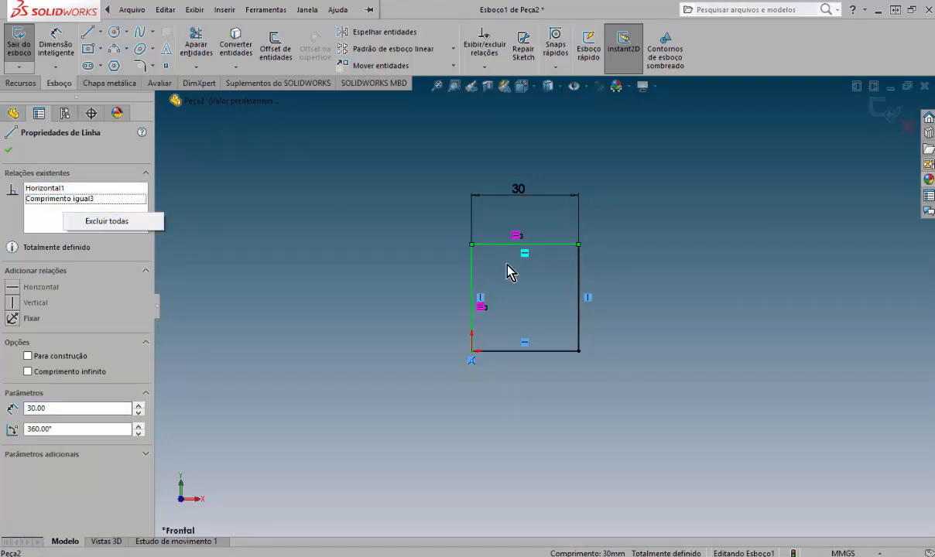
pyautogui.click(65, 200)
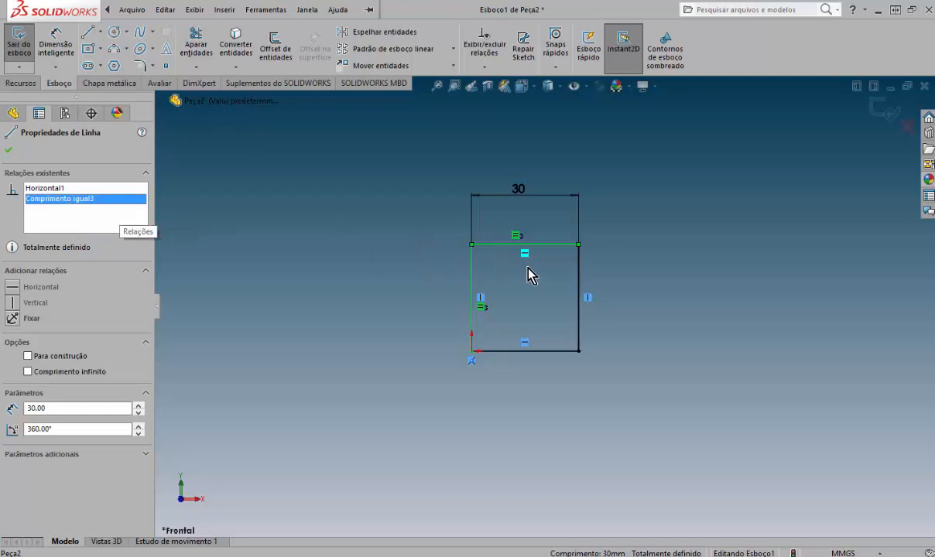
# Step: Delete the horizontal relation from the square's upper line, keeping its equal-length relation
pyautogui.click(68, 189)
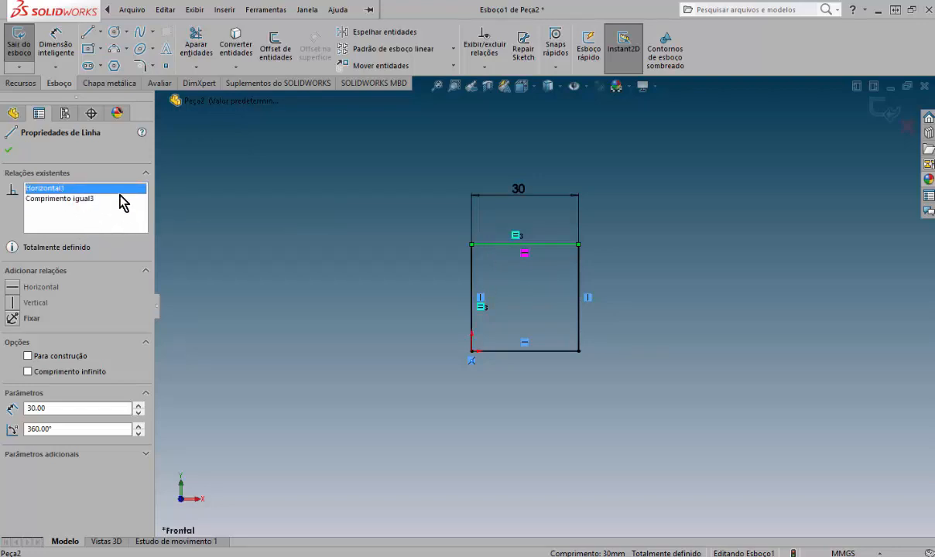
pyautogui.rightClick(77, 190)
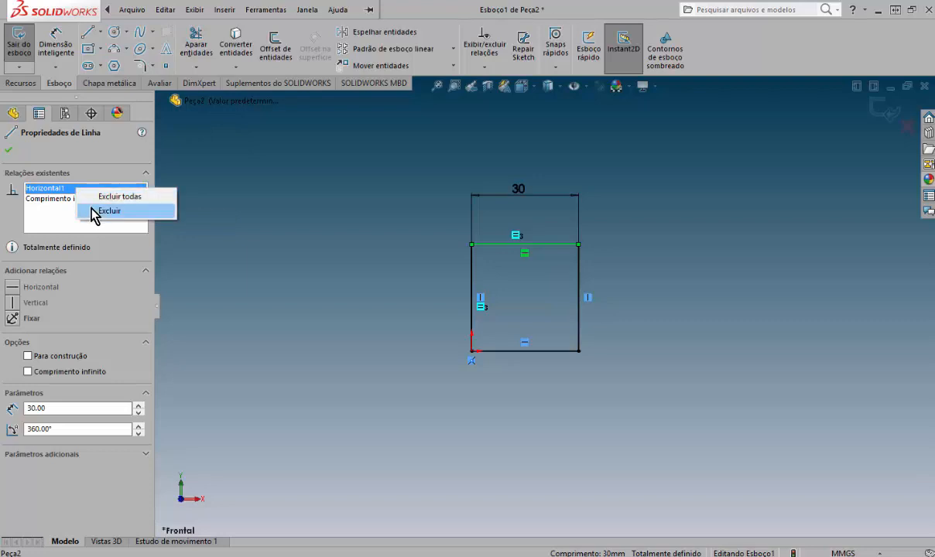
pyautogui.click(109, 210)
pyautogui.click(225, 209)
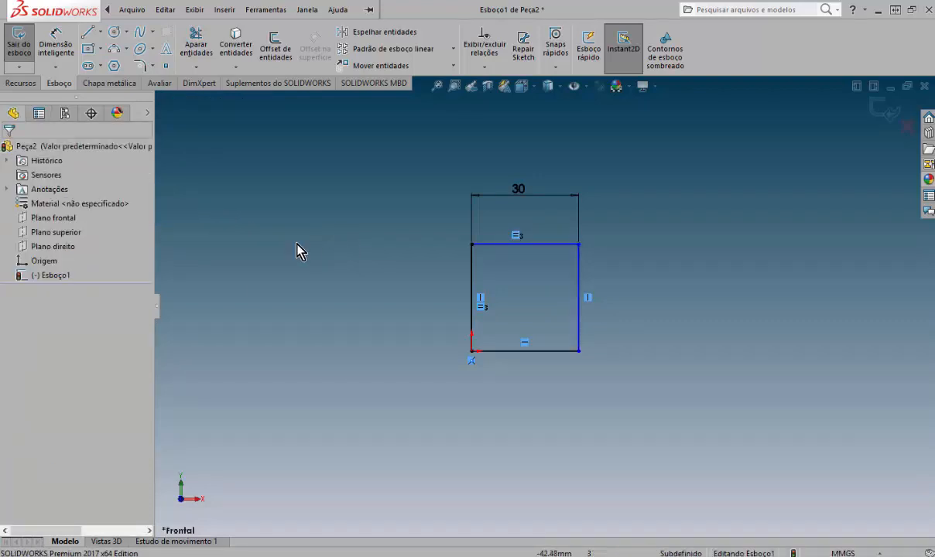
# Step: Move the square's upper-right corner downward and inward so that the upper line slopes
pyautogui.click(578, 244)
pyautogui.moveTo(578, 245); pyautogui.dragTo(519, 267)
pyautogui.click(634, 312)
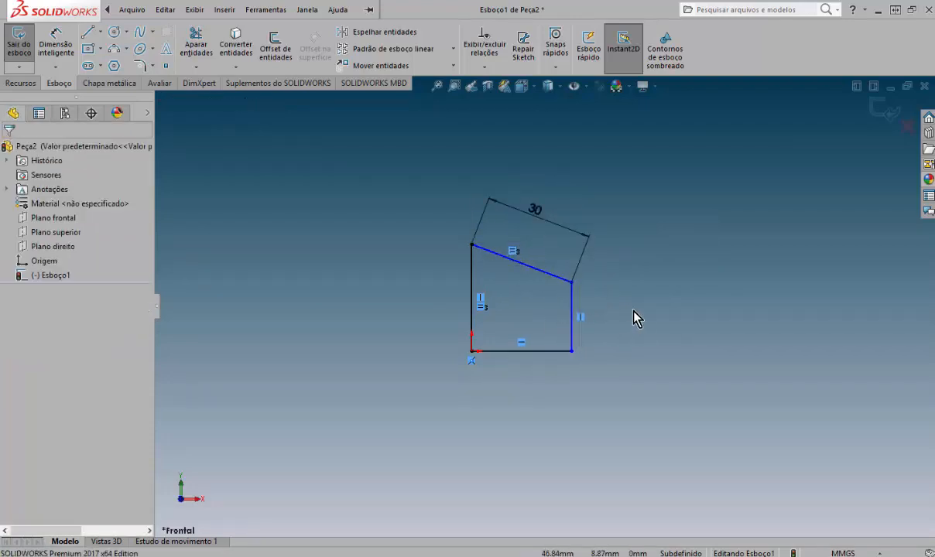
# Step: Add a horizontal relation to the sloped upper line of the sketch
pyautogui.click(543, 272)
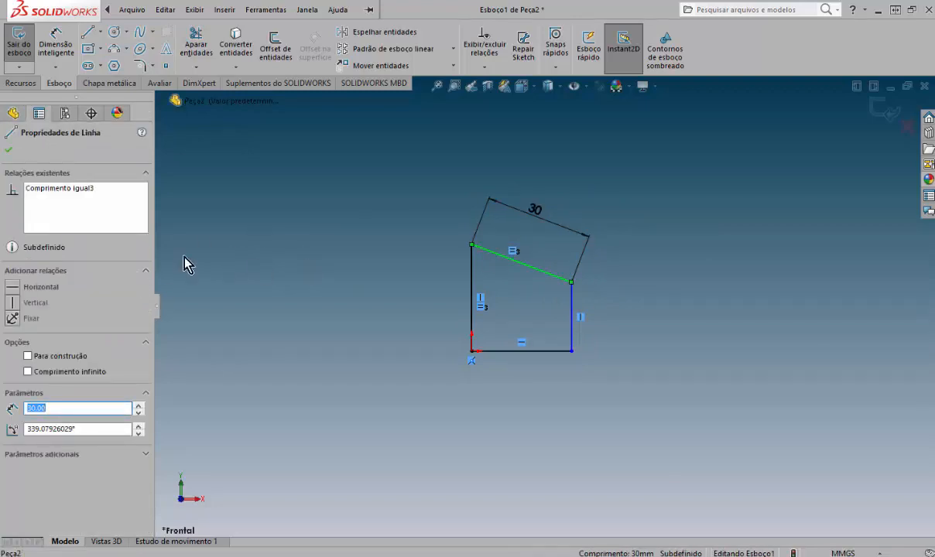
pyautogui.click(28, 287)
pyautogui.click(213, 251)
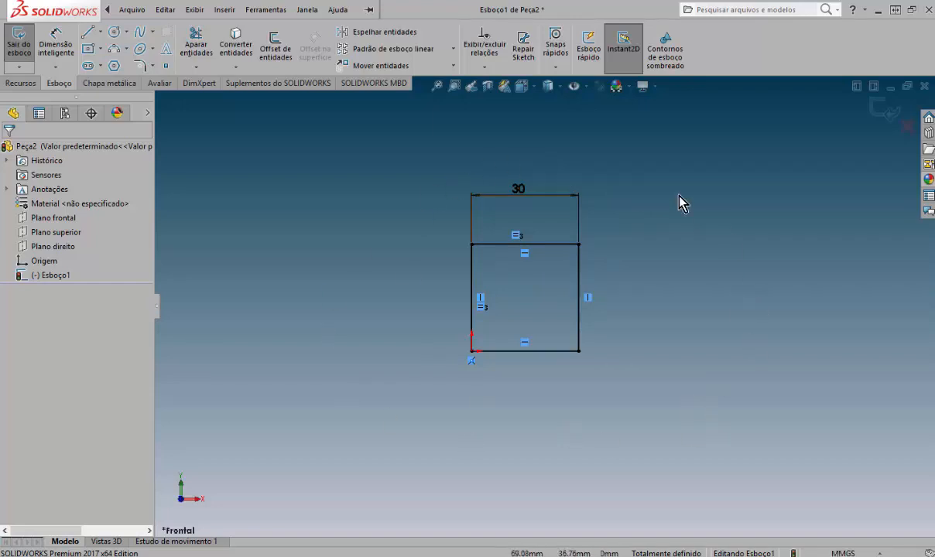
# Step: Extrude the square sketch as a blind boss to a depth of 30 mm
pyautogui.click(21, 84)
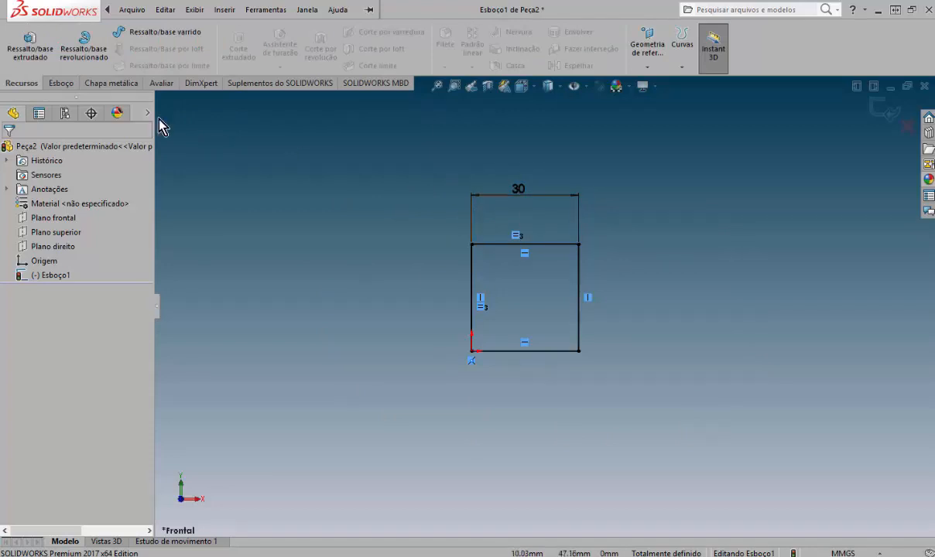
pyautogui.click(27, 66)
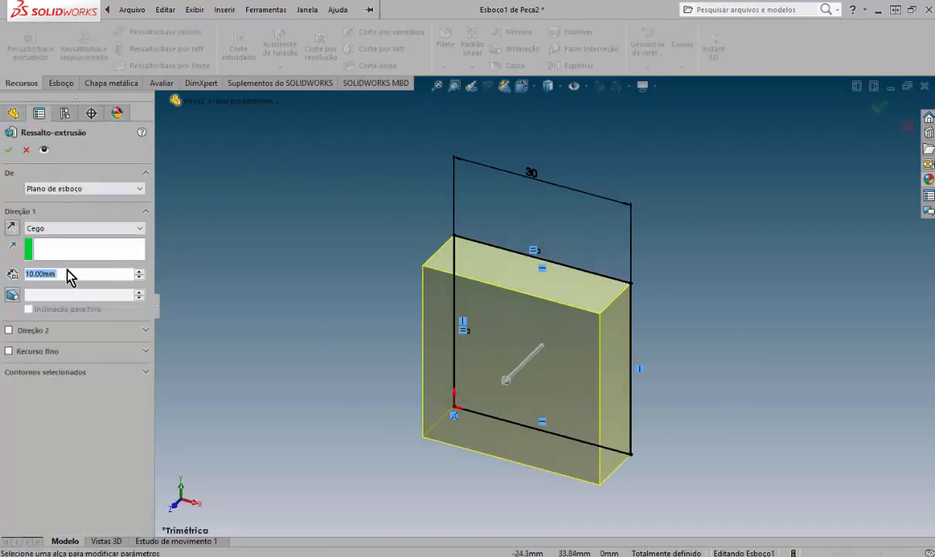
pyautogui.write('30')
pyautogui.press('Return')
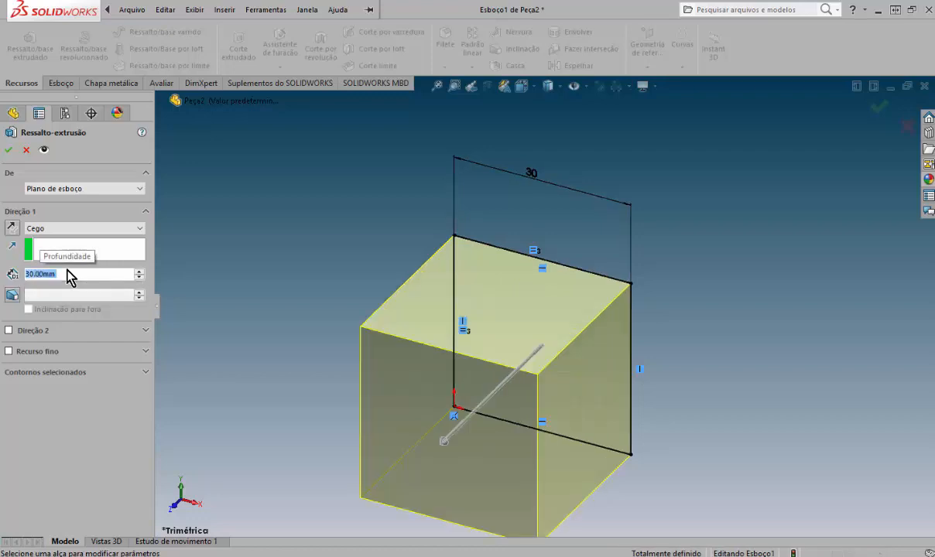
pyautogui.click(878, 106)
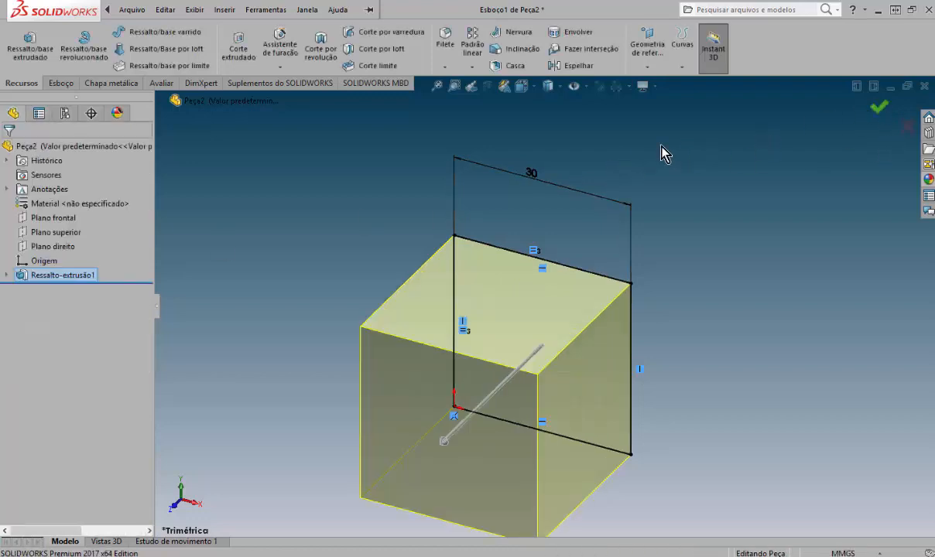
# Step: Inspect the extruded cube from several sides and in isometric view, and consult the Modeling Practice Drawings 160 image in the browser
pyautogui.moveTo(681, 214); pyautogui.dragTo(410, 251, button='middle')
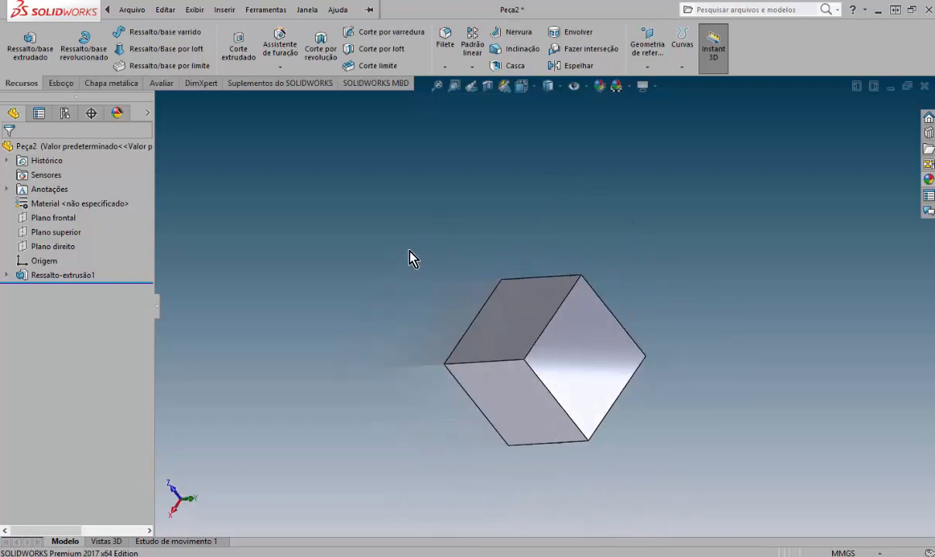
pyautogui.hotkey('ctrl', '7')
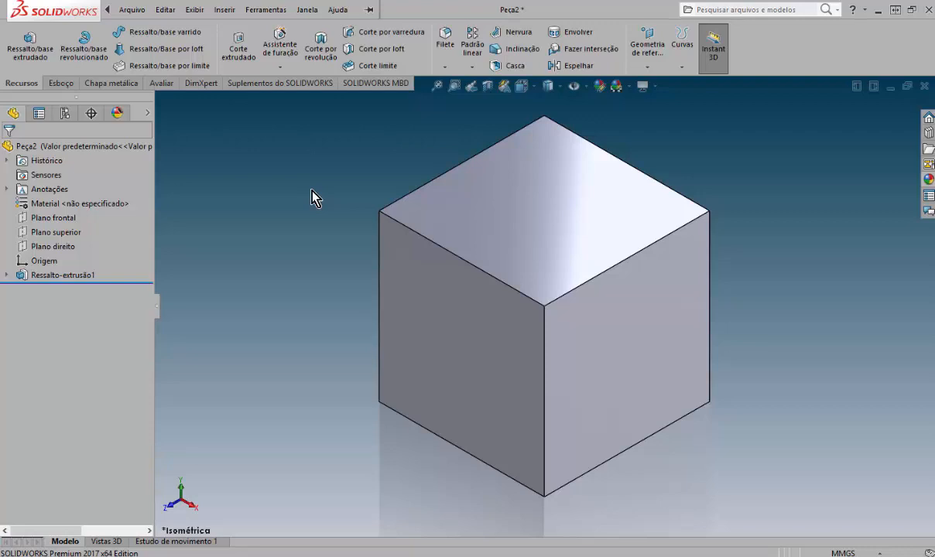
pyautogui.hotkey('alt', 'Tab')
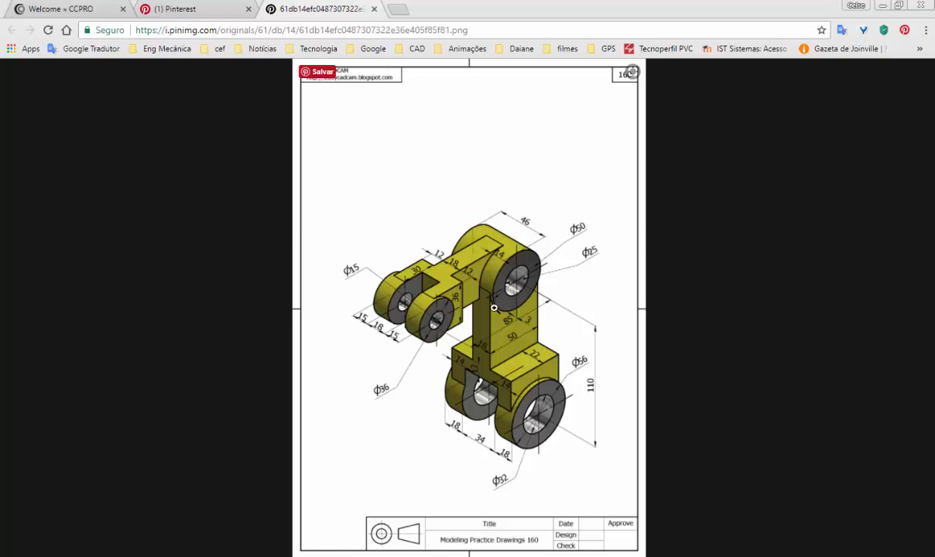
pyautogui.hotkey('alt', 'Tab')
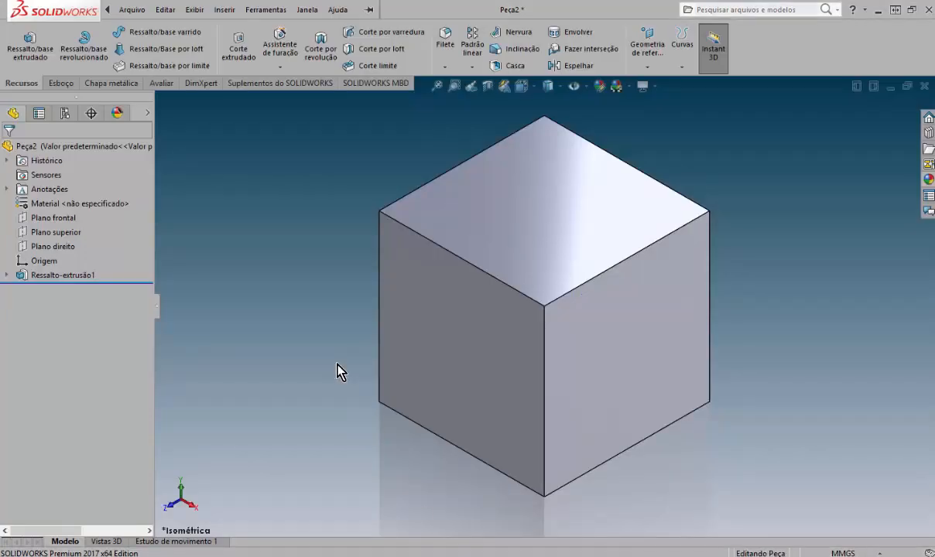